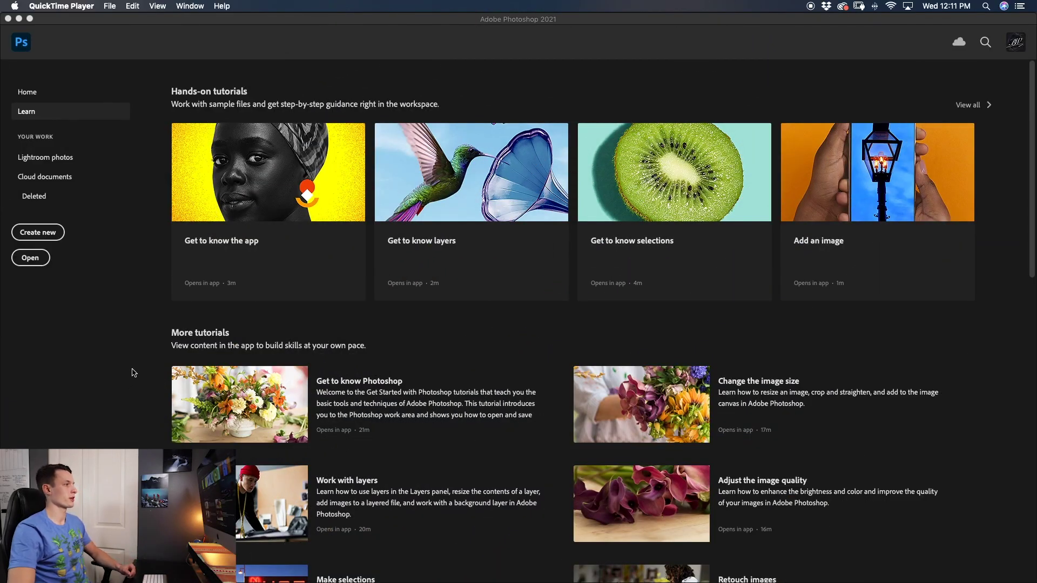
Step: Open the signature photo IMG_4190.HEIC from the Downloads folder
click(31, 257)
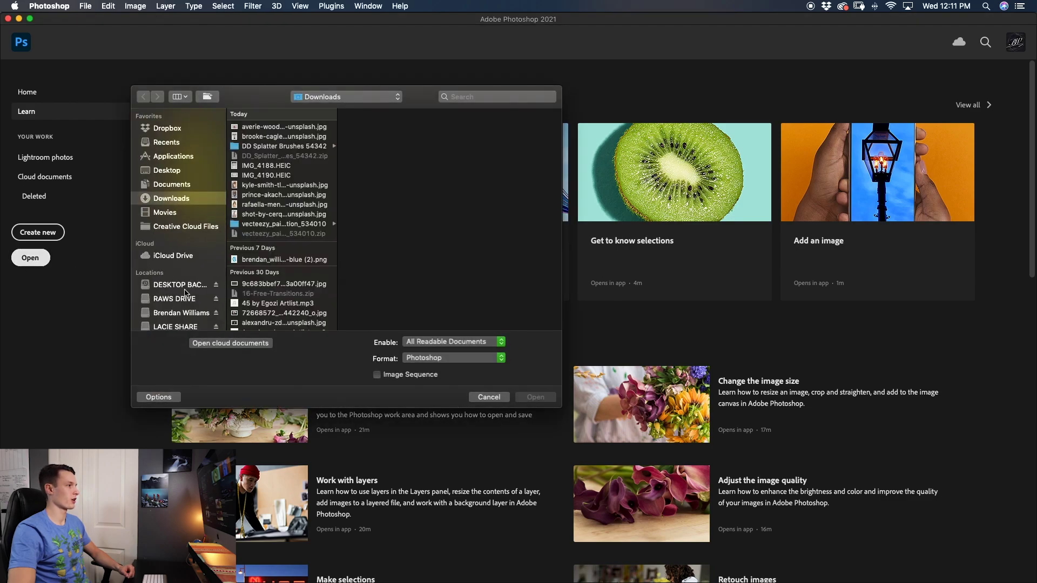
click(280, 177)
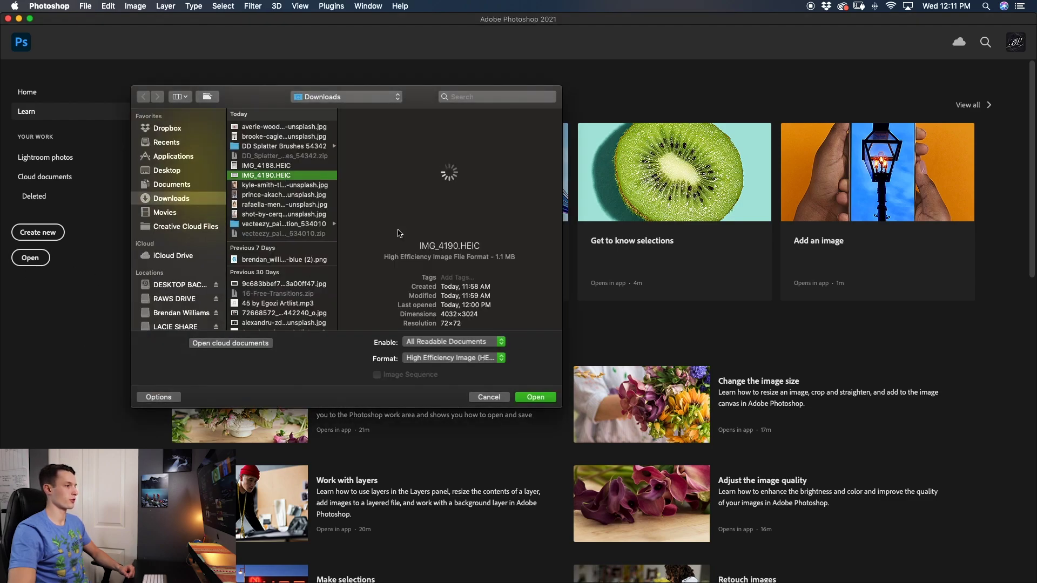
click(535, 397)
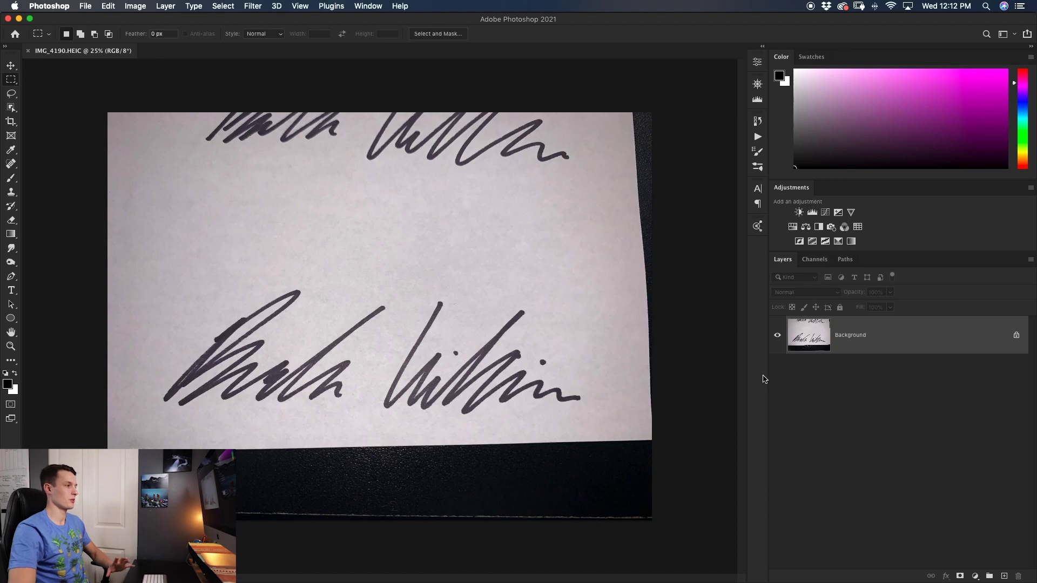
Step: Unlock the Background layer so it becomes Layer 0, and bring up the Channels panel
click(1016, 337)
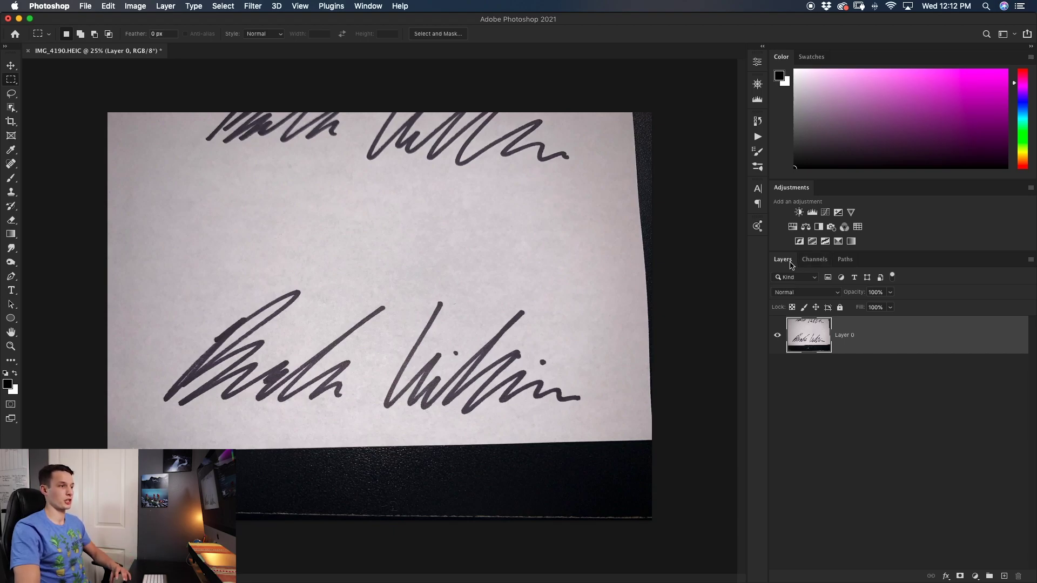
click(816, 263)
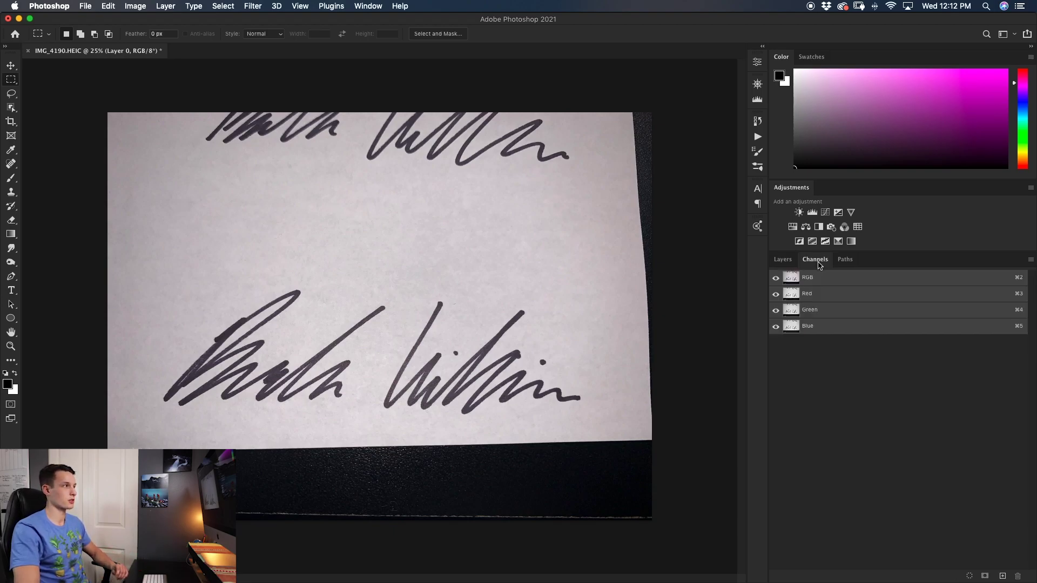
click(384, 6)
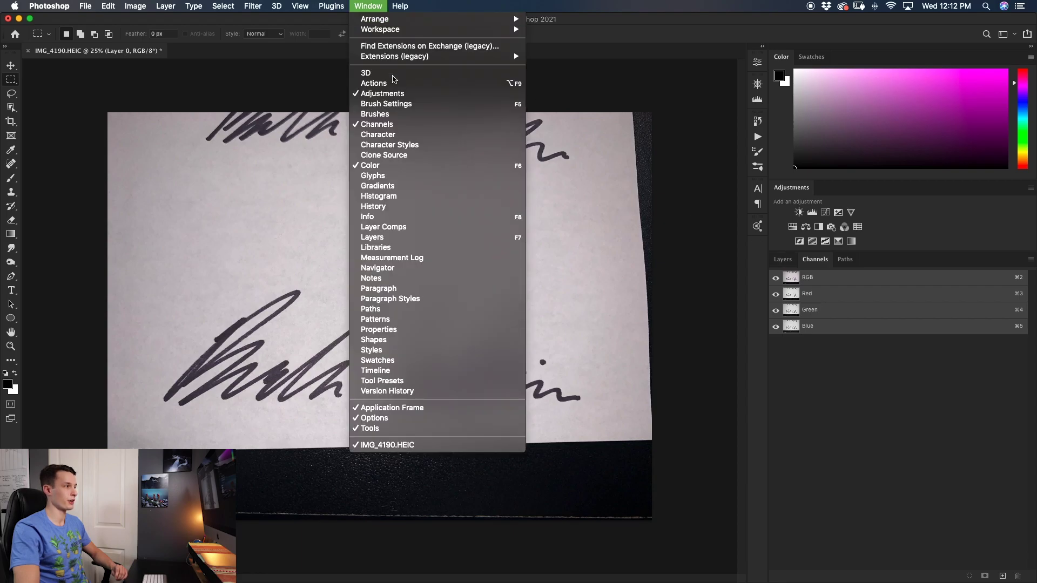
click(909, 400)
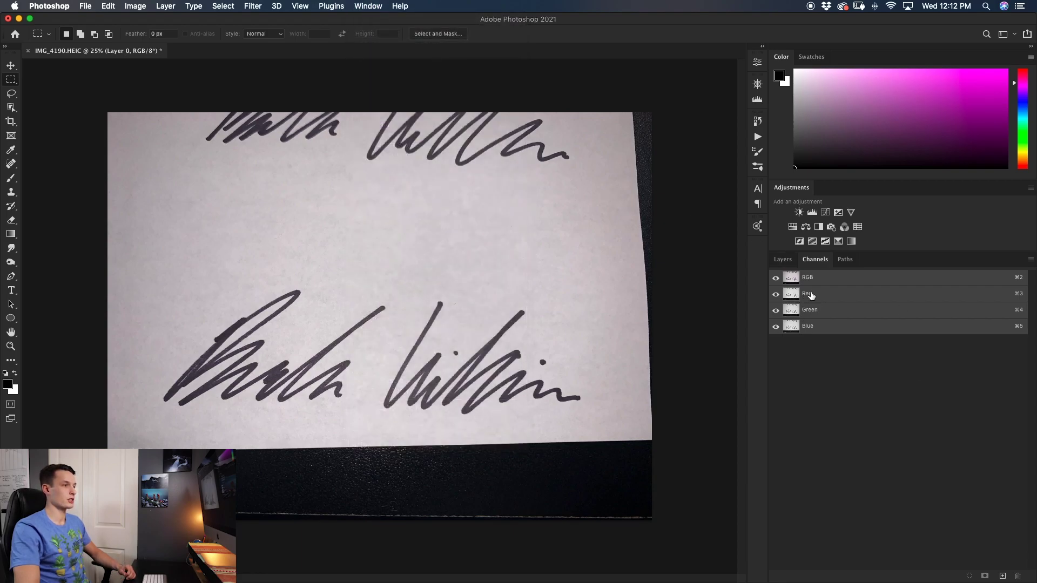
Step: Compare the Red, Green and Blue channels, then duplicate Green as 'Green copy'
click(834, 310)
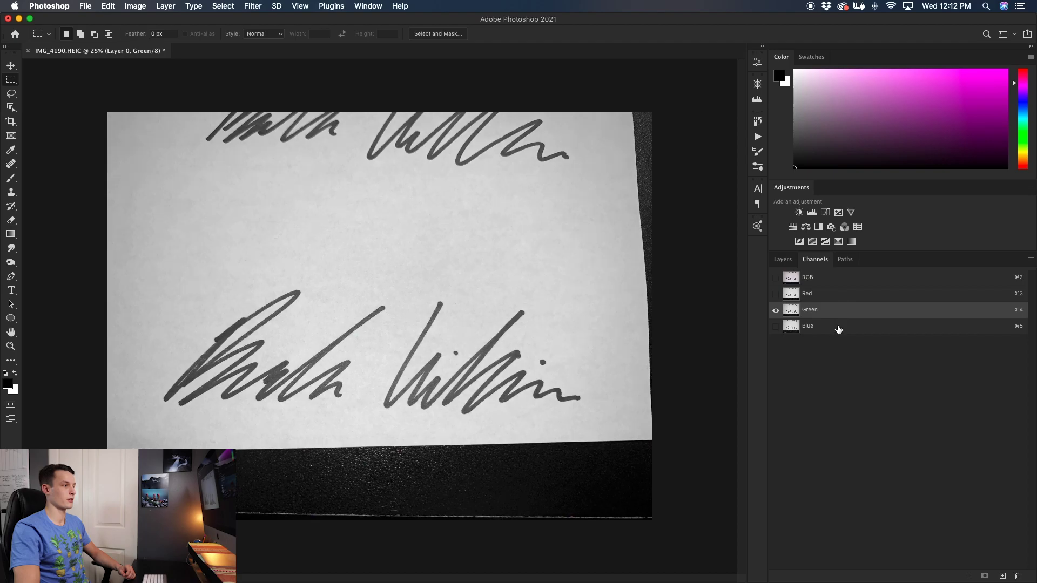
click(839, 326)
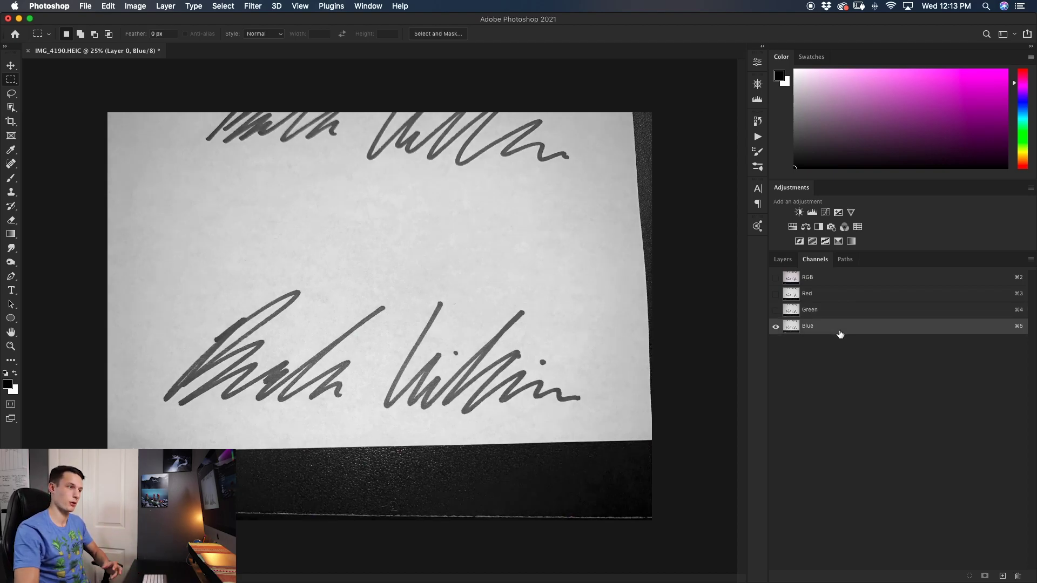
click(831, 307)
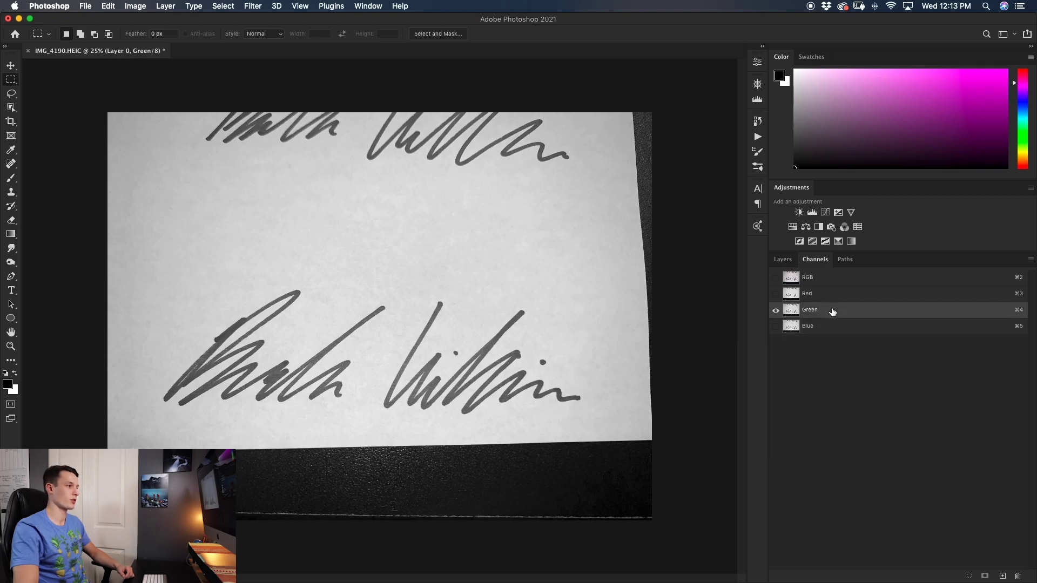
click(829, 300)
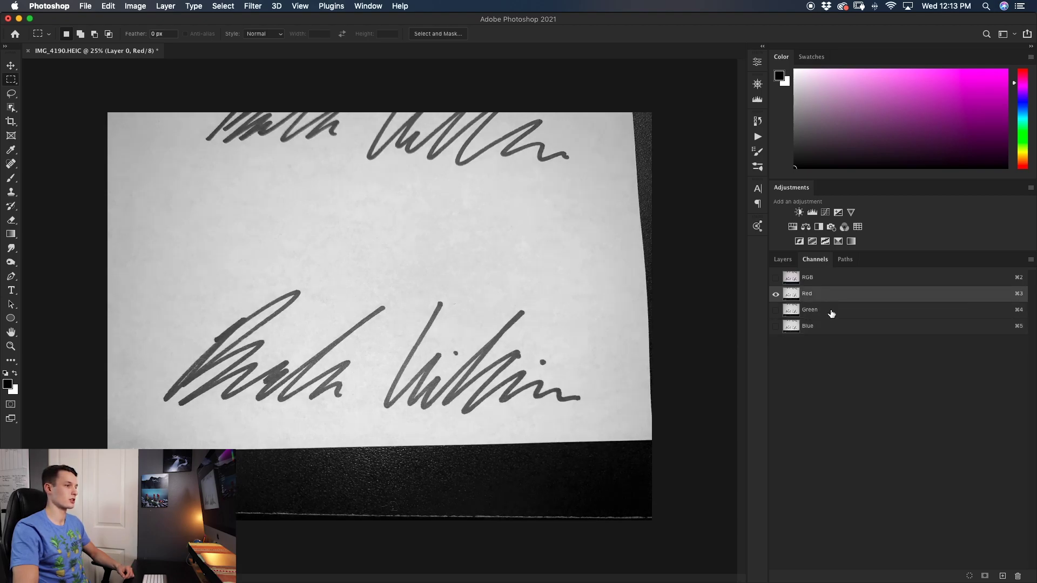
click(832, 312)
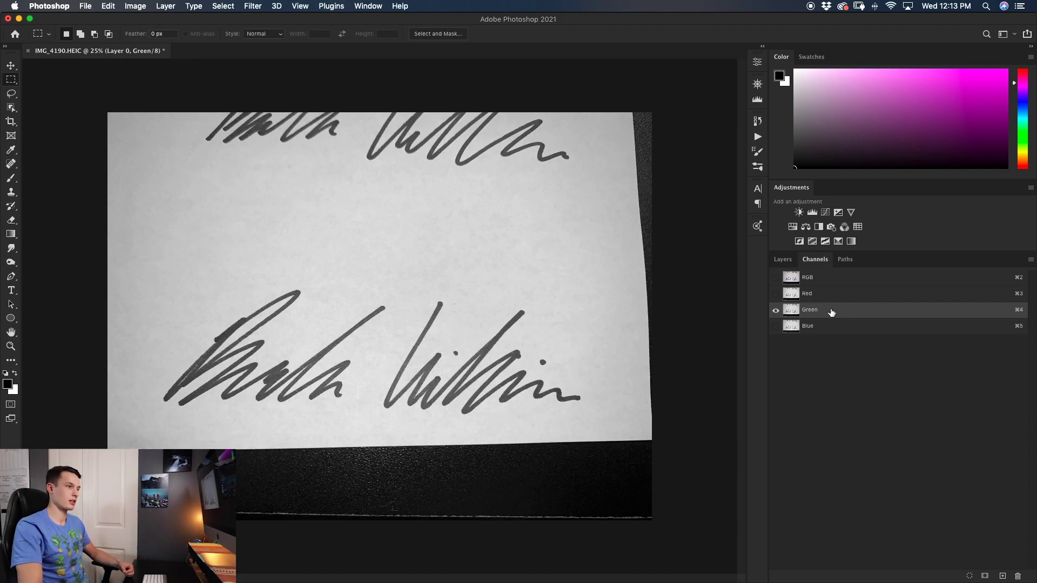
drag(831, 312, 1007, 576)
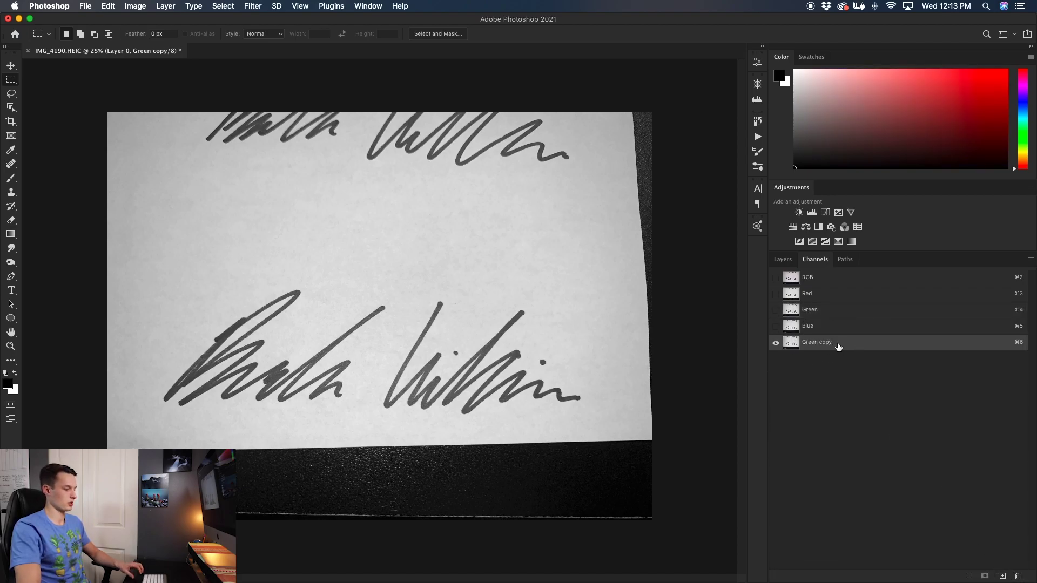
Step: Apply Levels 132 / 1.00 / 170 to Green copy for black ink on white paper
drag(848, 344, 851, 347)
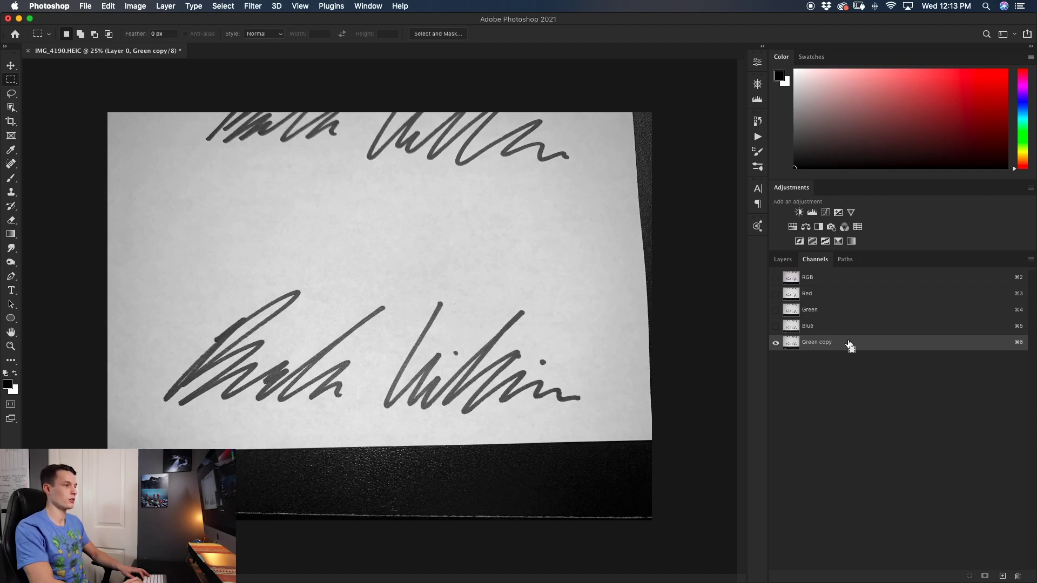
key(super+l)
drag(737, 306, 771, 299)
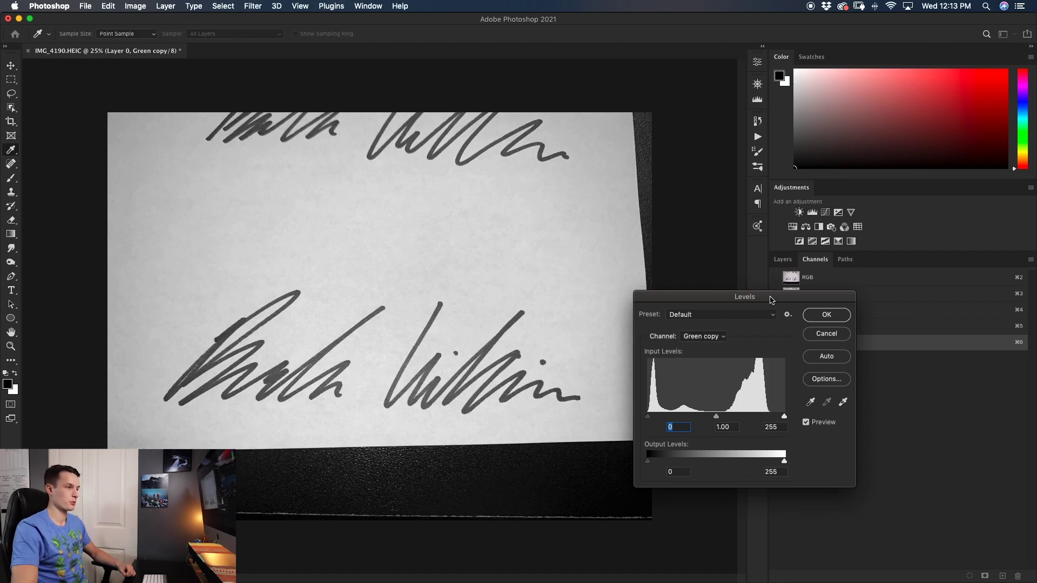
drag(648, 420, 696, 418)
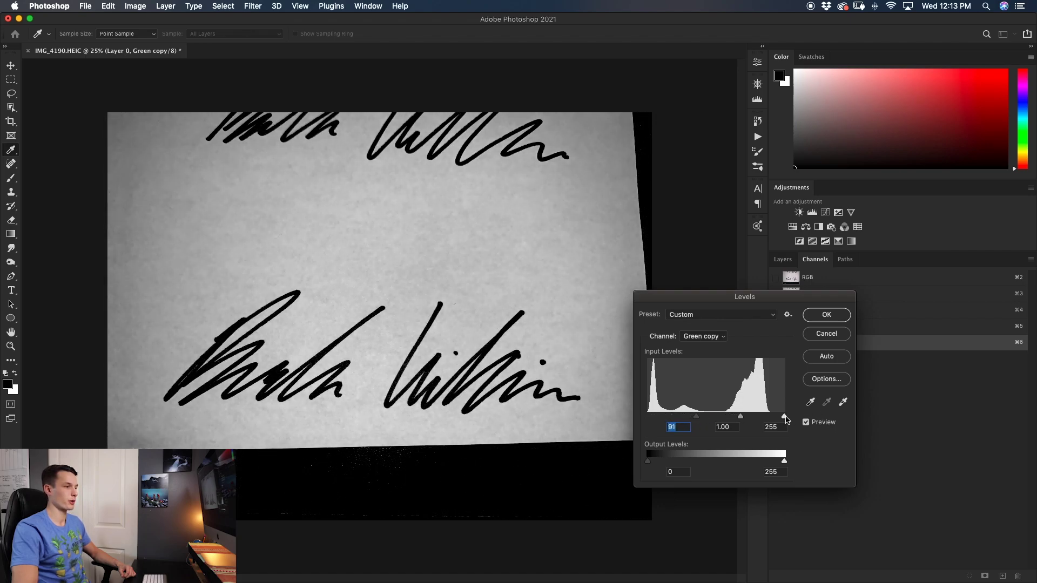
drag(786, 420, 739, 420)
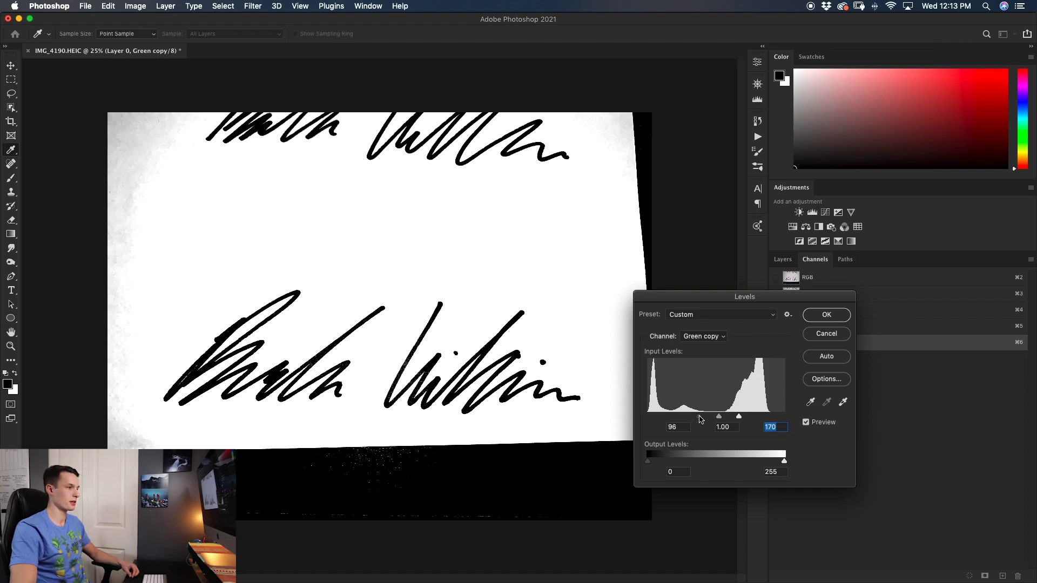
drag(701, 419, 718, 418)
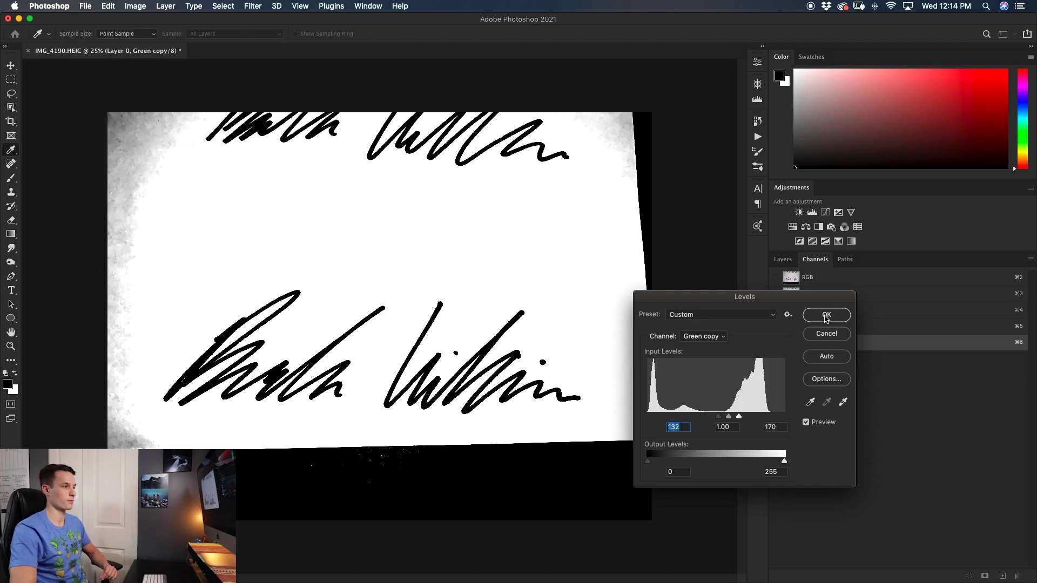
key(Return)
key(m)
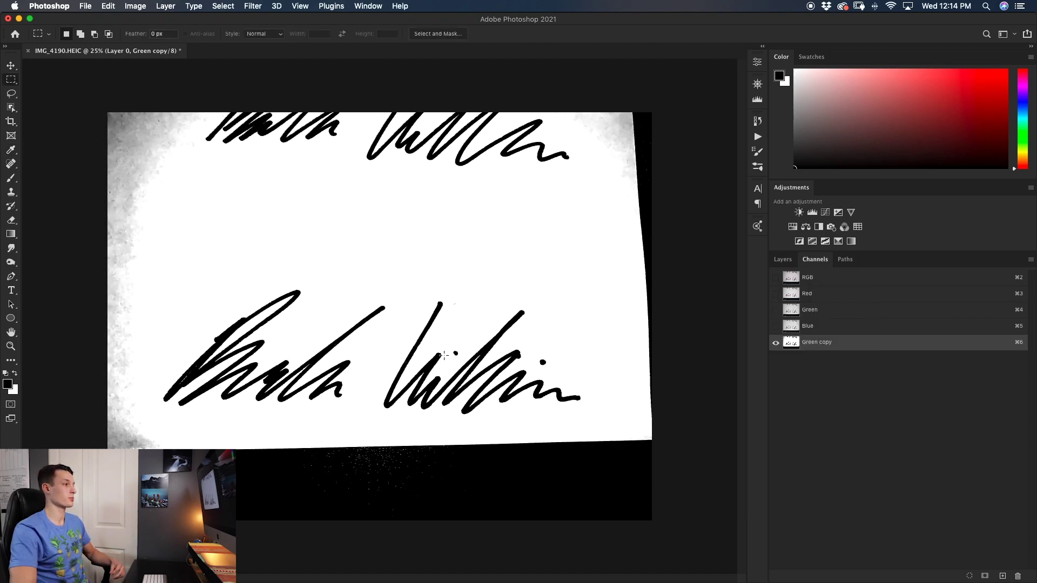
Step: Load Green copy as a selection, mask Layer 0 with it, invert the mask, and view it
super+click(792, 346)
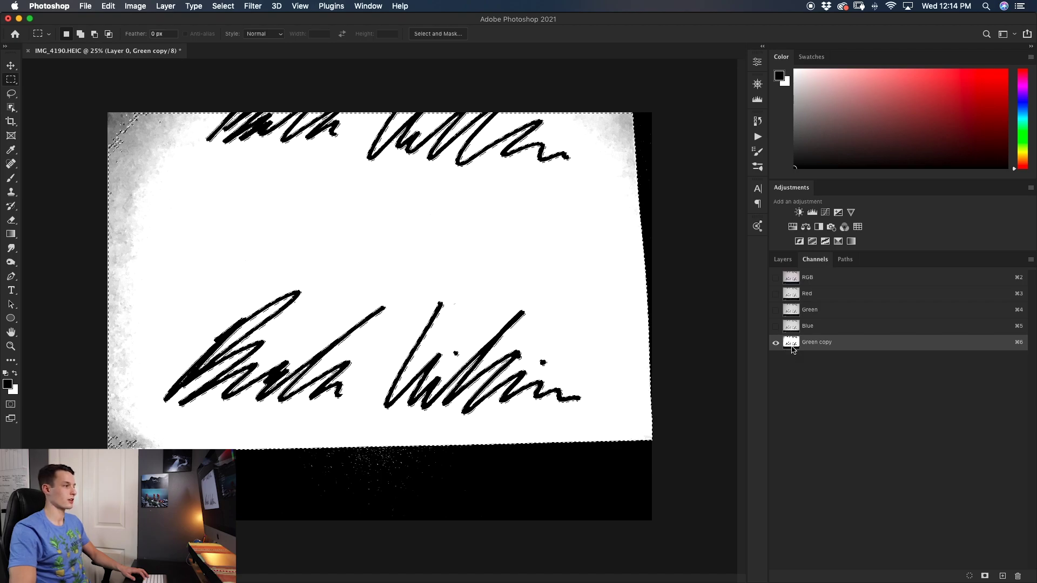
click(778, 264)
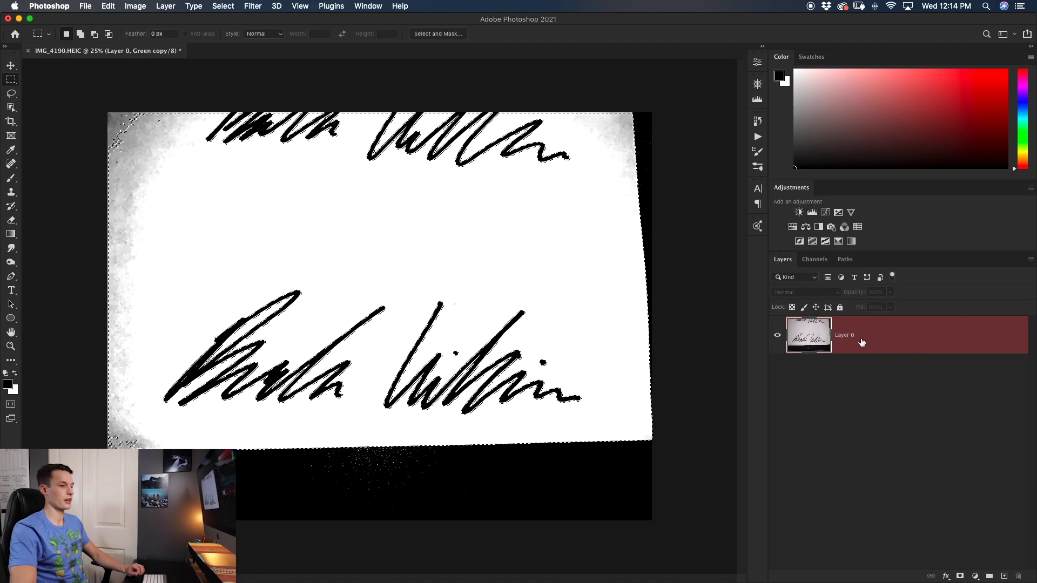
click(960, 576)
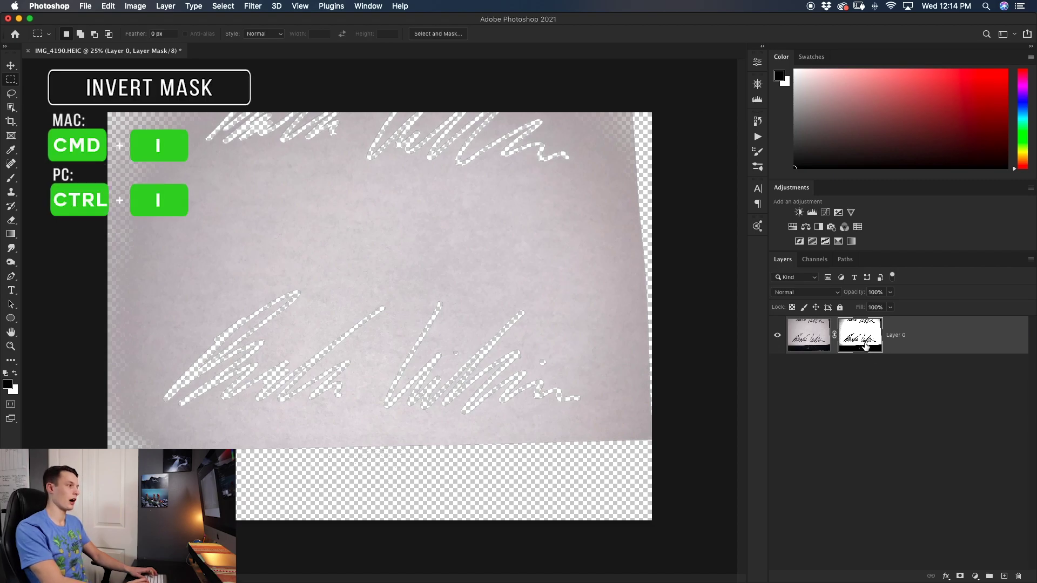
key(super+i)
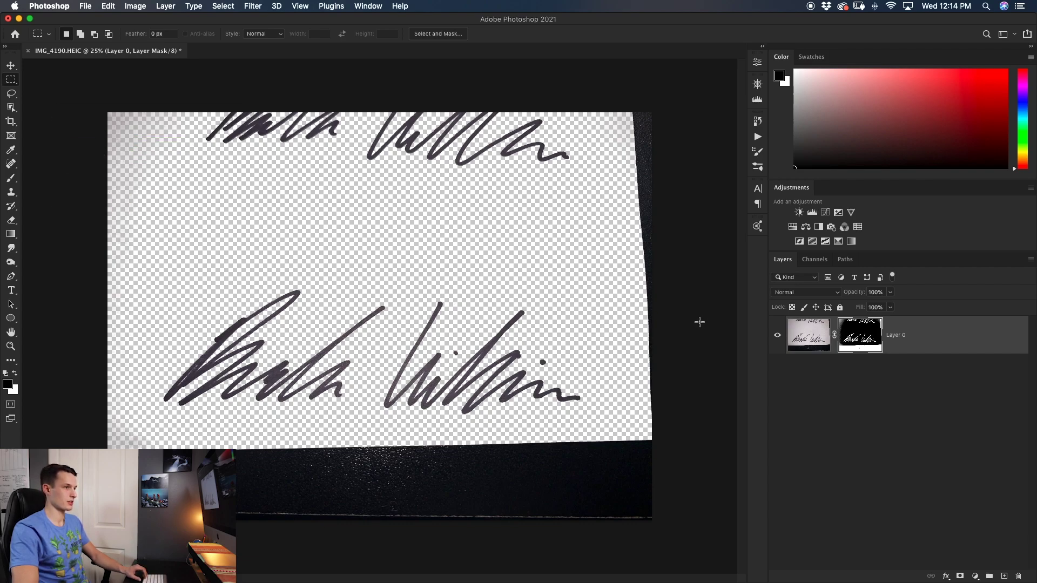
alt+click(860, 340)
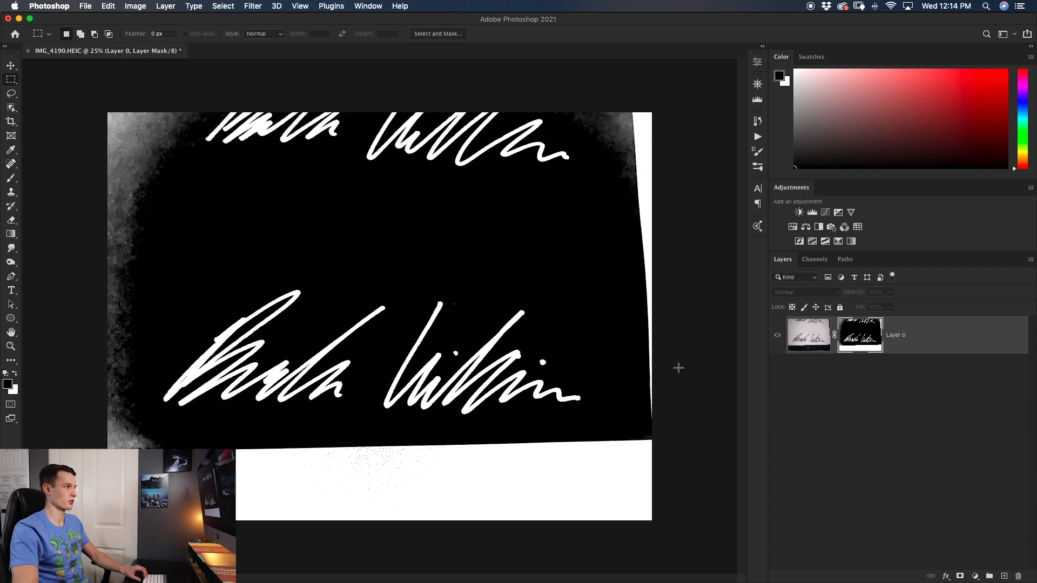
Step: Paint black on the mask over the bottom strip, bottom-left grey patch and right-edge strip
key(b)
alt+click(859, 337)
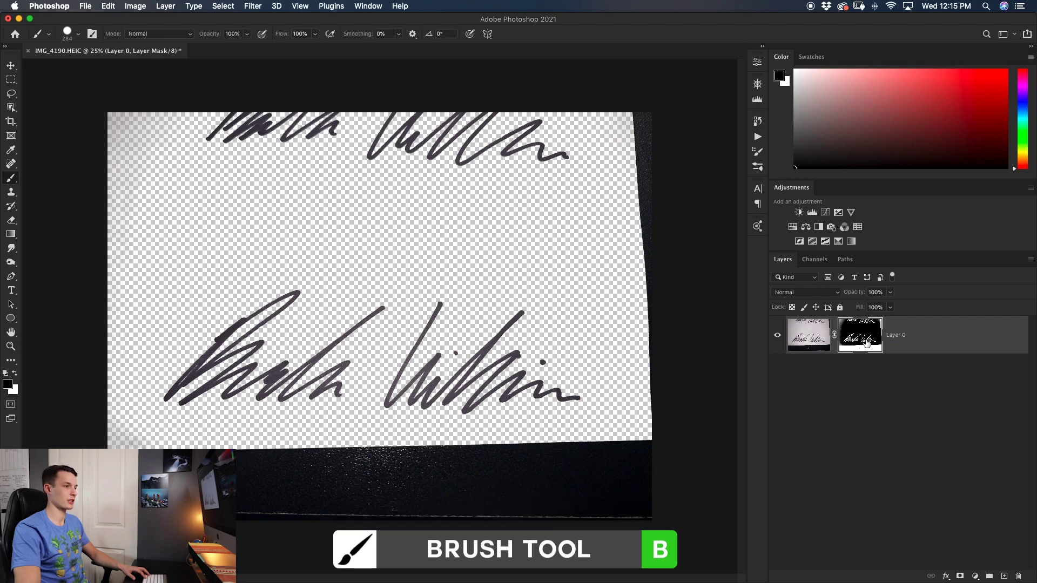
alt+click(859, 343)
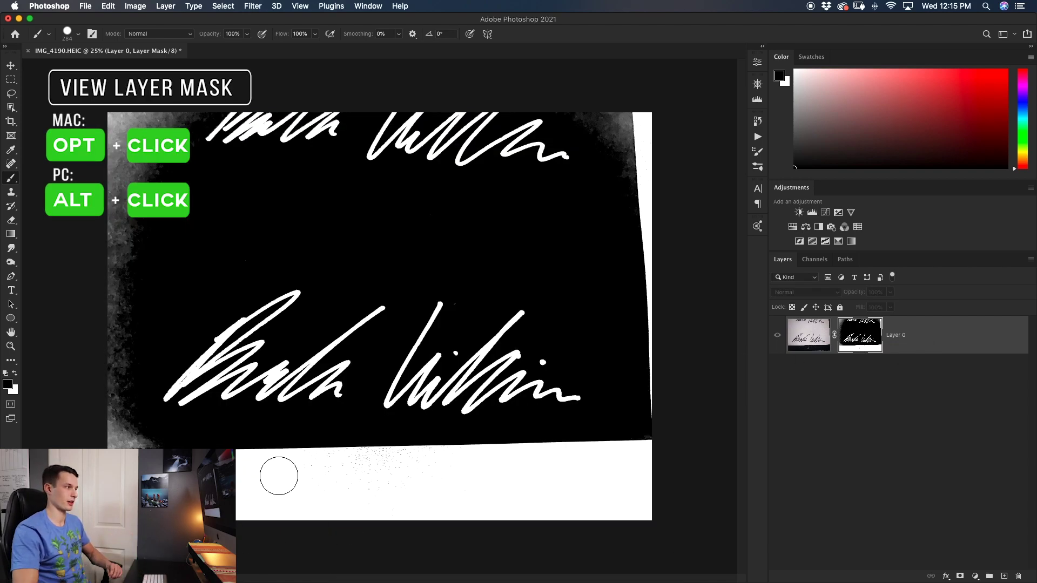
click(16, 374)
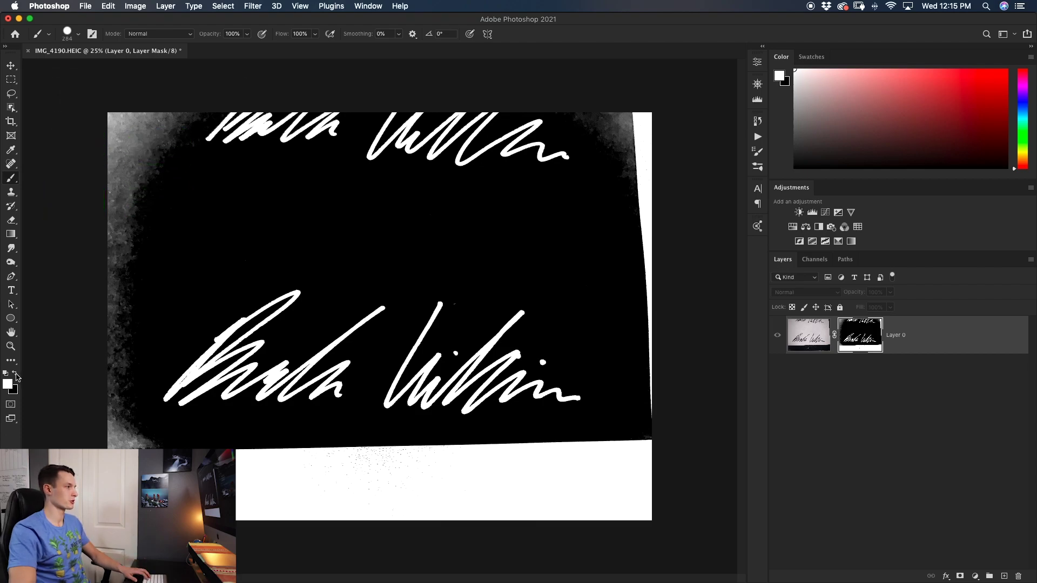
click(17, 375)
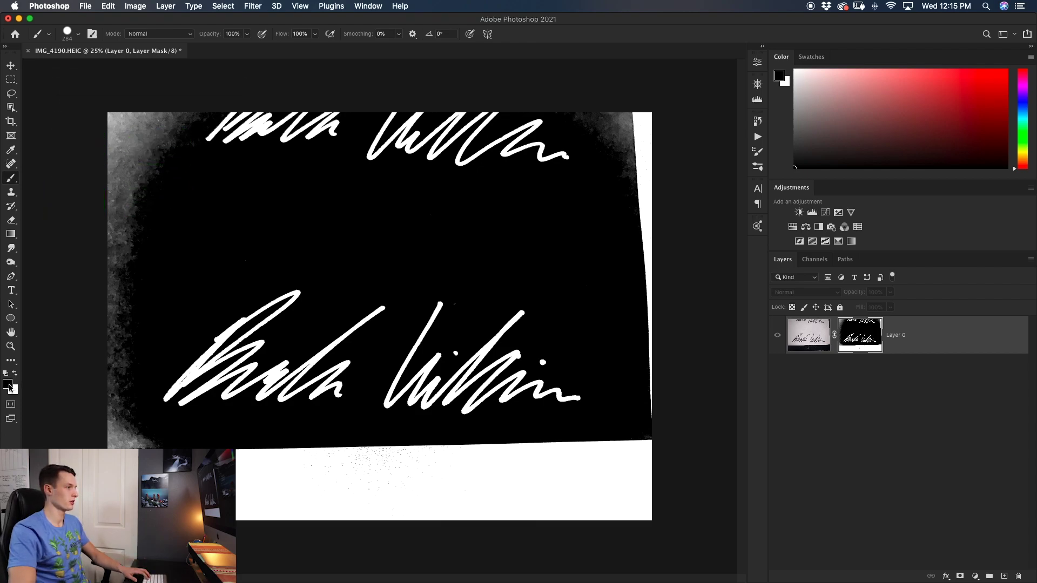
mouse_move(102, 464)
mouse_down()
mouse_move(502, 458)
mouse_move(400, 511)
mouse_move(657, 510)
mouse_move(227, 519)
mouse_move(497, 471)
mouse_up()
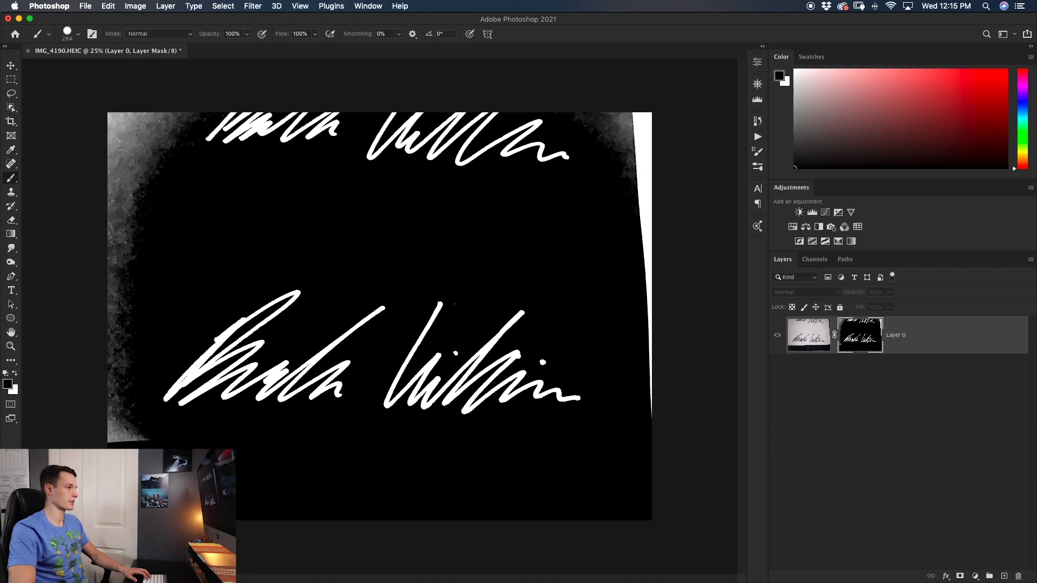
drag(124, 456, 141, 430)
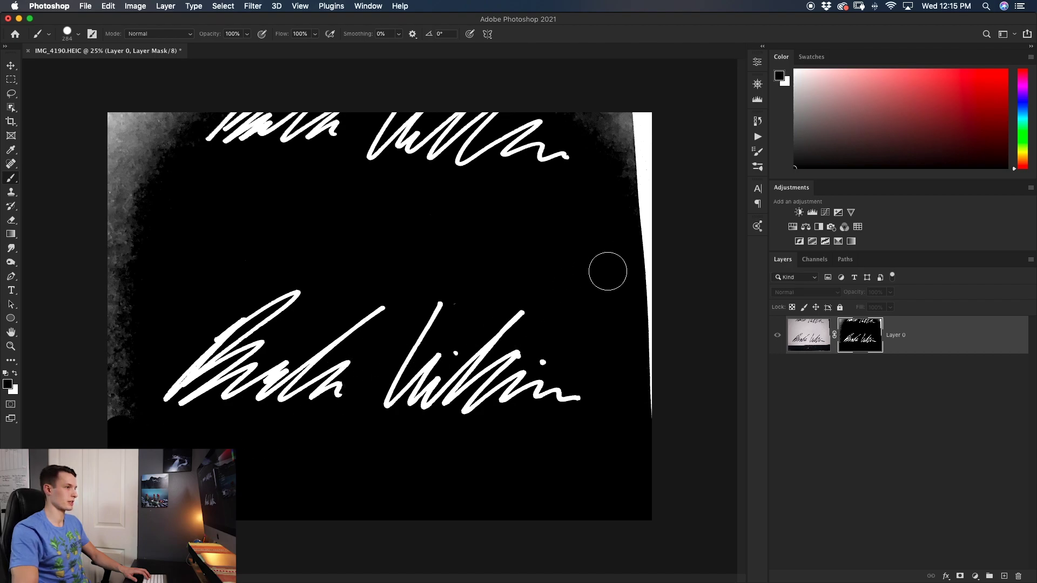
mouse_move(655, 423)
mouse_down()
mouse_move(624, 159)
mouse_move(641, 236)
mouse_move(638, 51)
mouse_up()
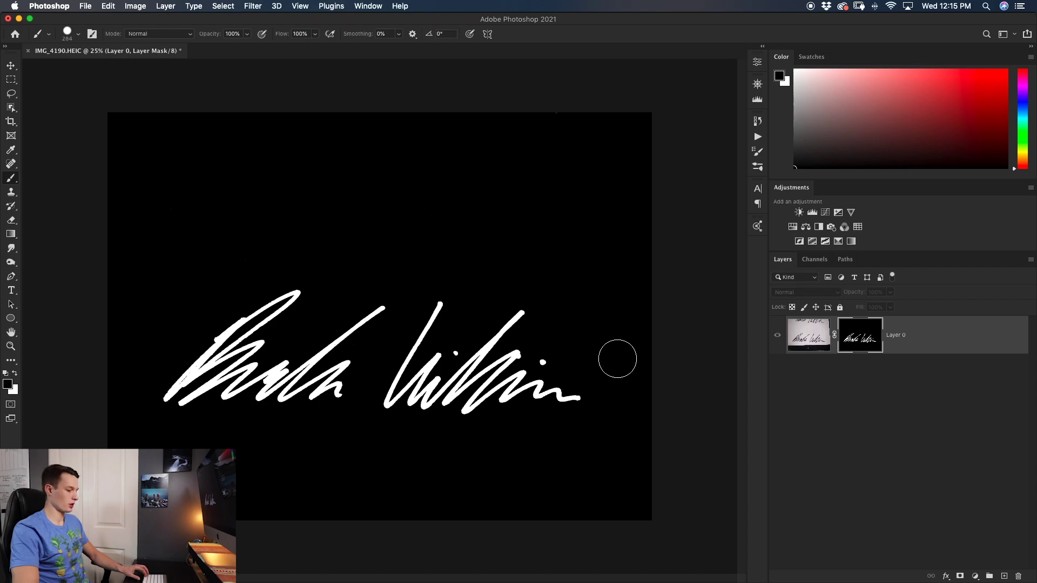
alt+click(867, 345)
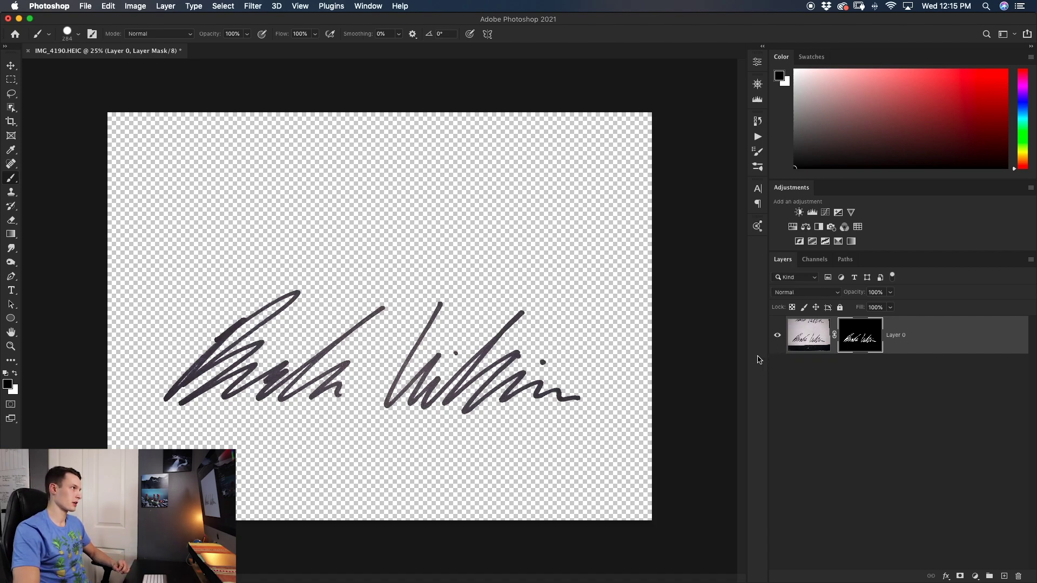
Step: Trim away transparent pixels on all sides so the canvas hugs the signature
click(139, 7)
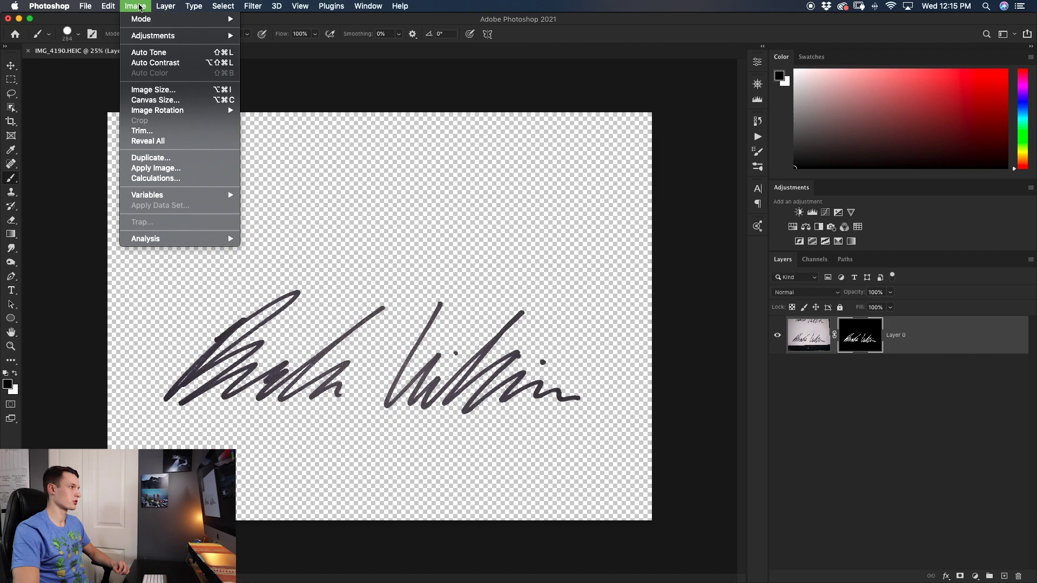
click(145, 131)
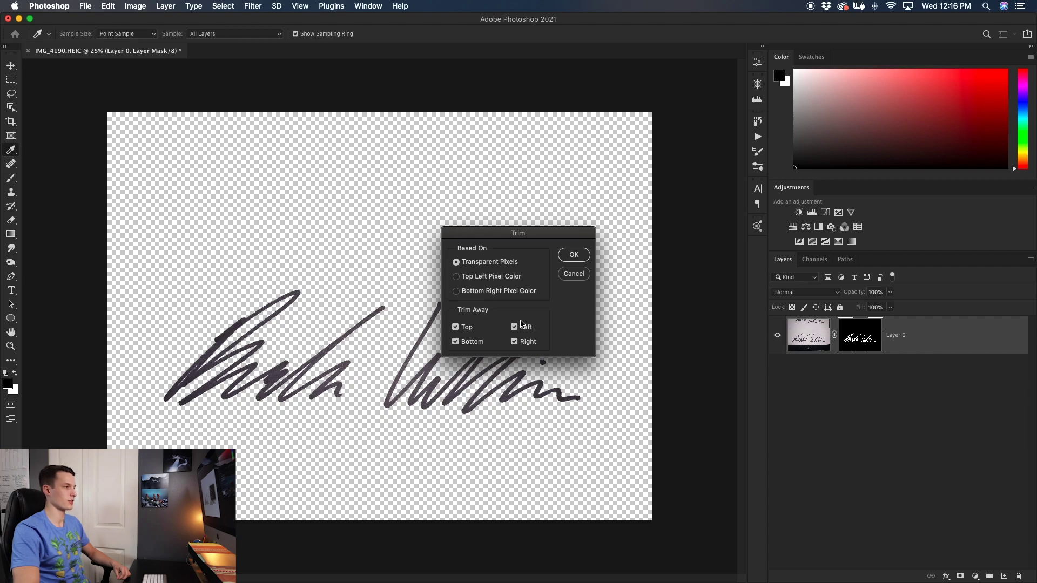
click(575, 256)
key(c)
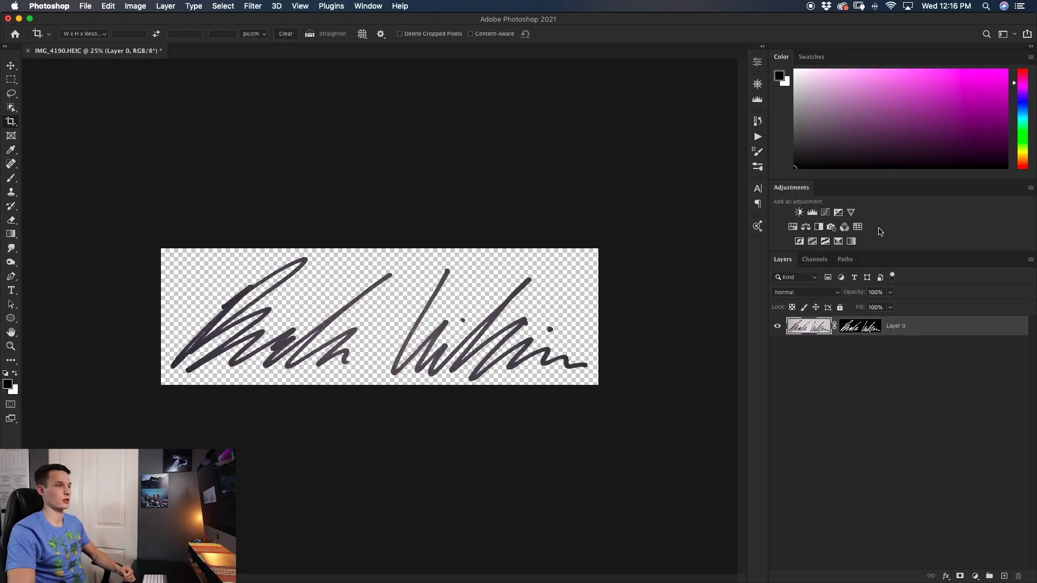
Step: Add a Levels adjustment layer with the black point raised to about 41
click(812, 213)
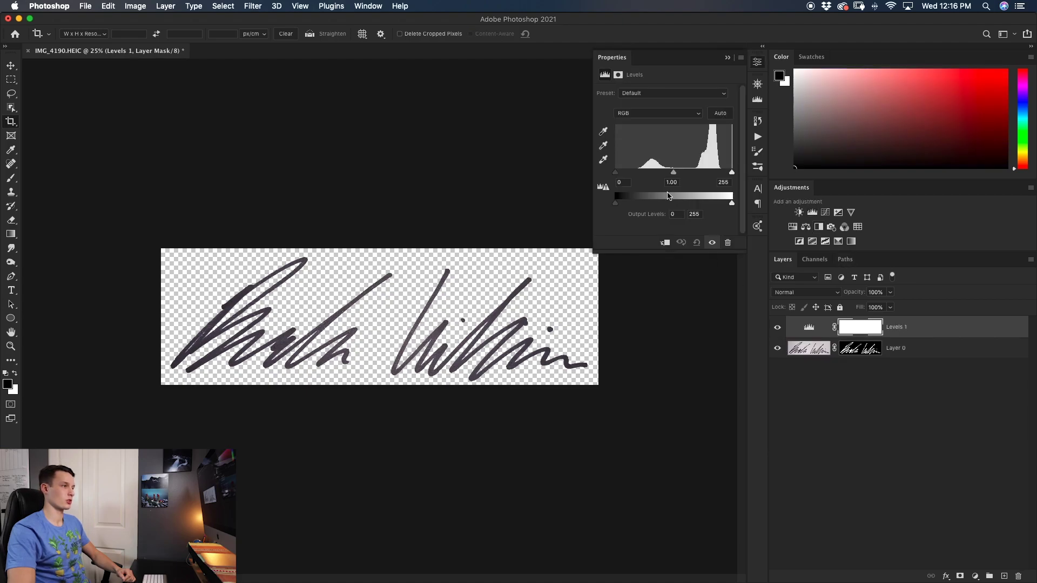
drag(616, 173, 648, 174)
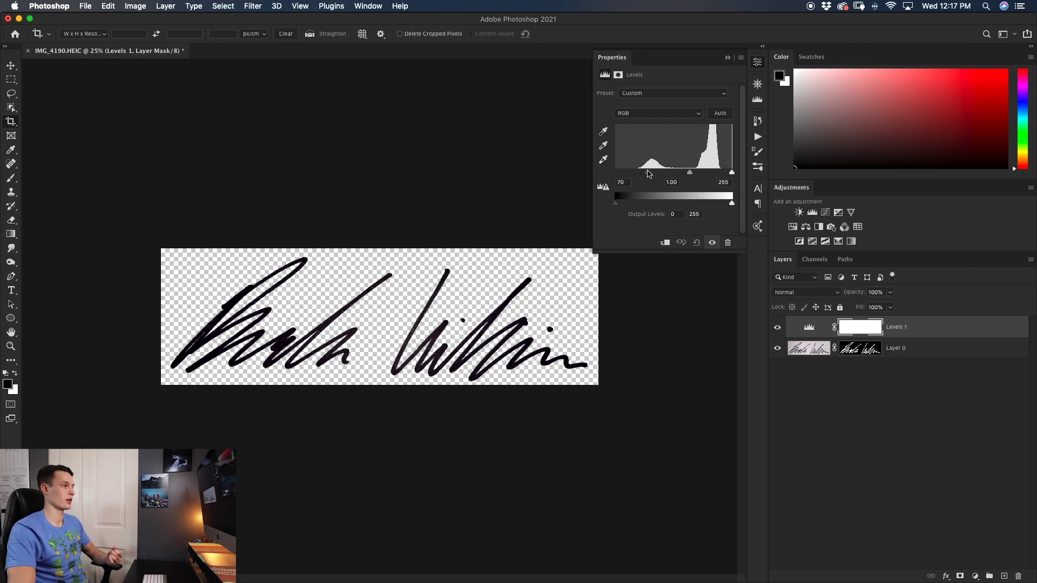
drag(648, 173, 613, 172)
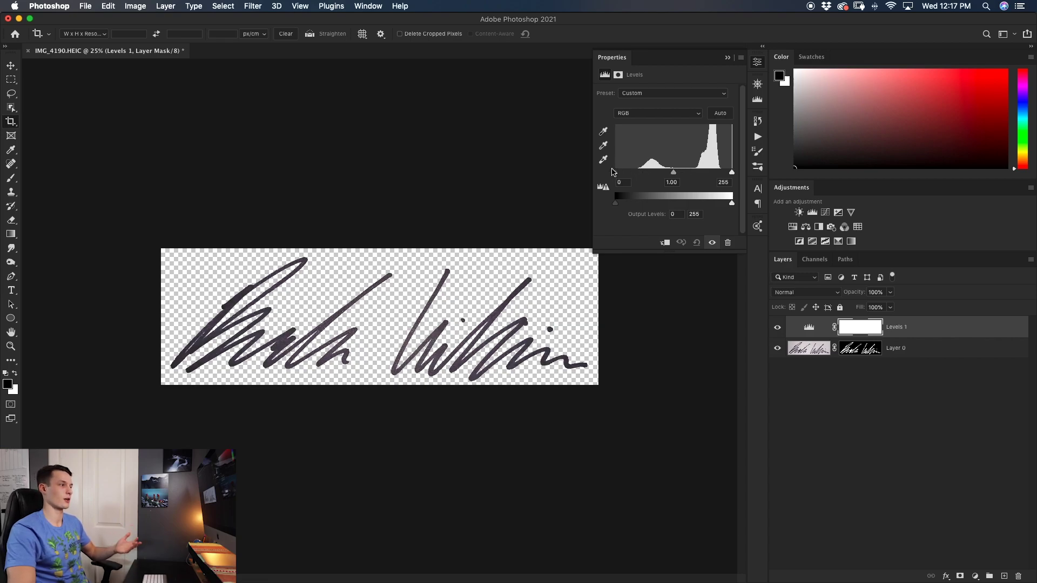
drag(615, 174, 638, 176)
click(845, 380)
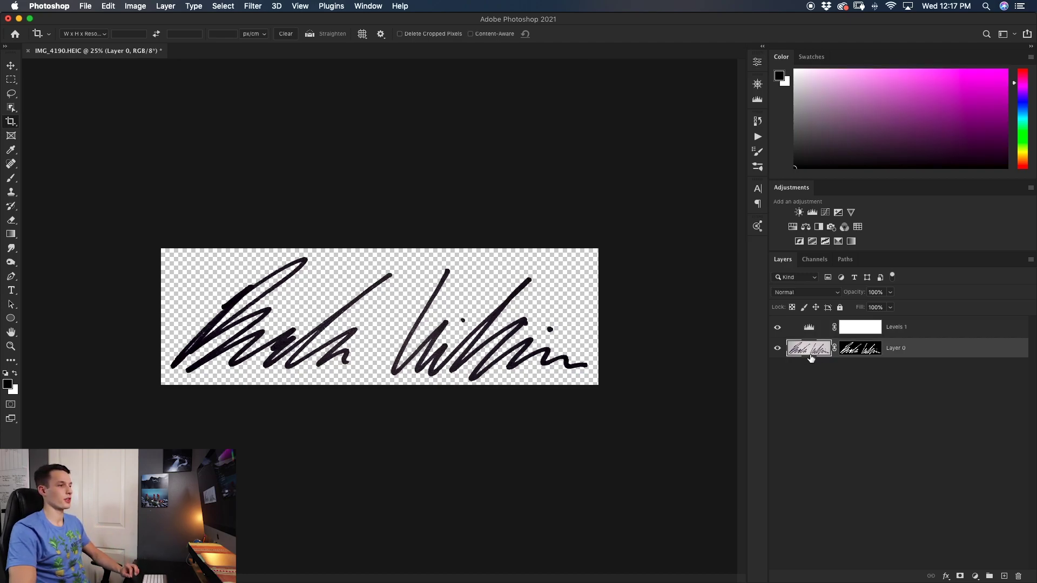
Step: Define the signature as a brush preset named 'Signature Brush'
click(105, 7)
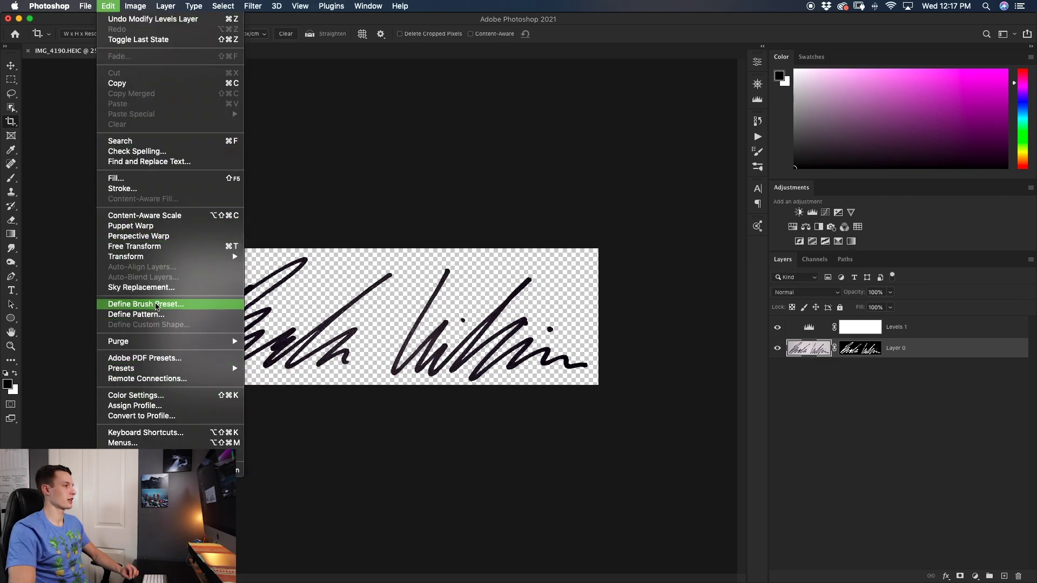
click(156, 305)
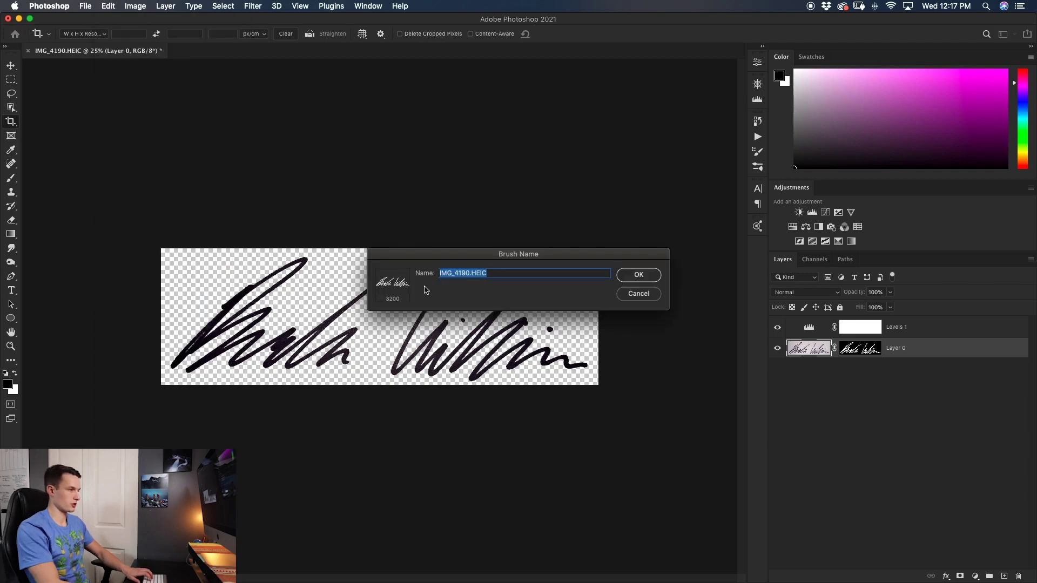
key(BackSpace)
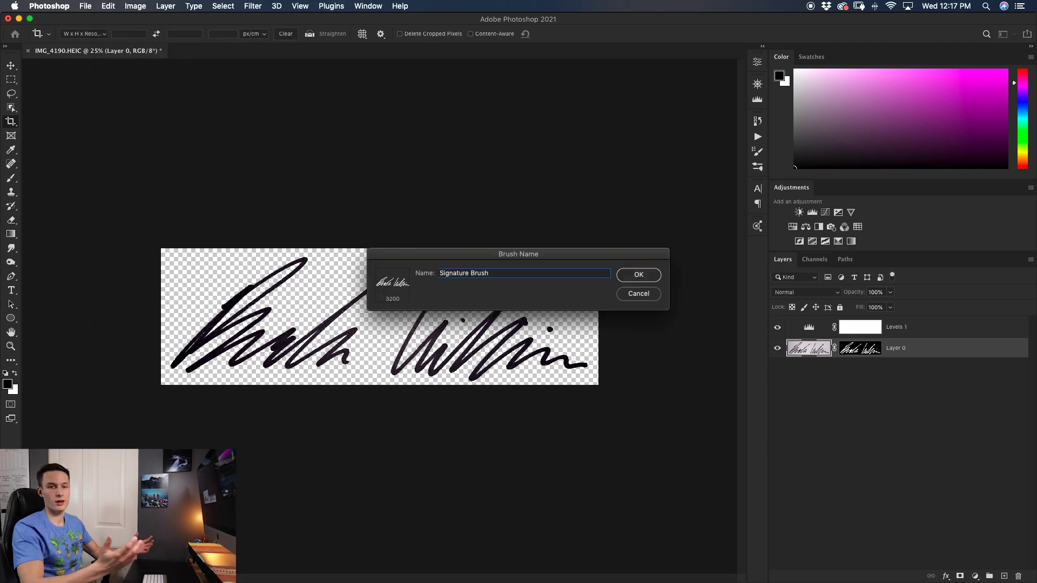
click(641, 278)
key(b)
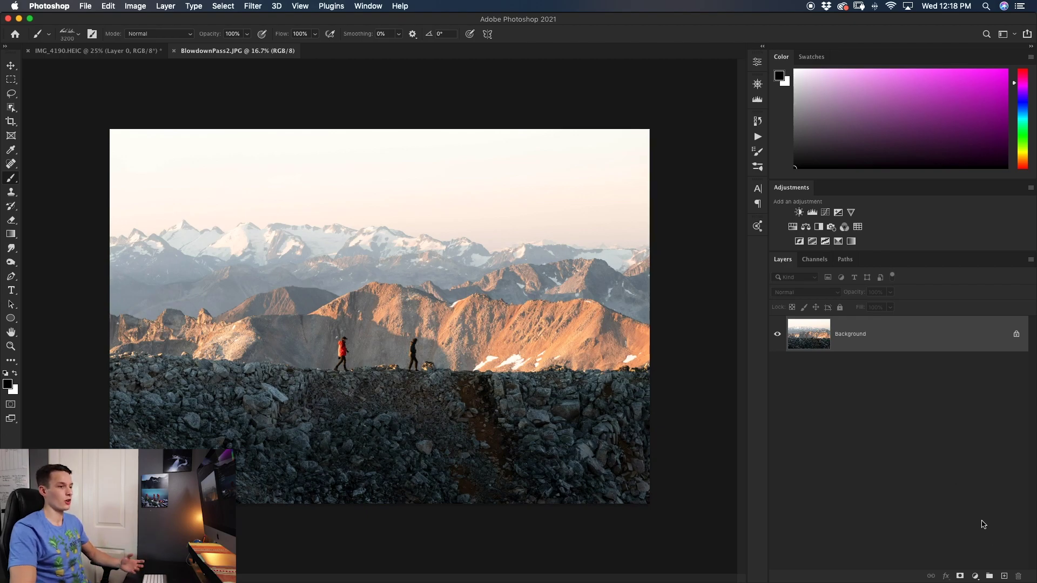
Step: Add Layer 1 in BlowdownPass2.JPG and pick Signature Brush at 1276 px, undoing a test stamp
click(1004, 577)
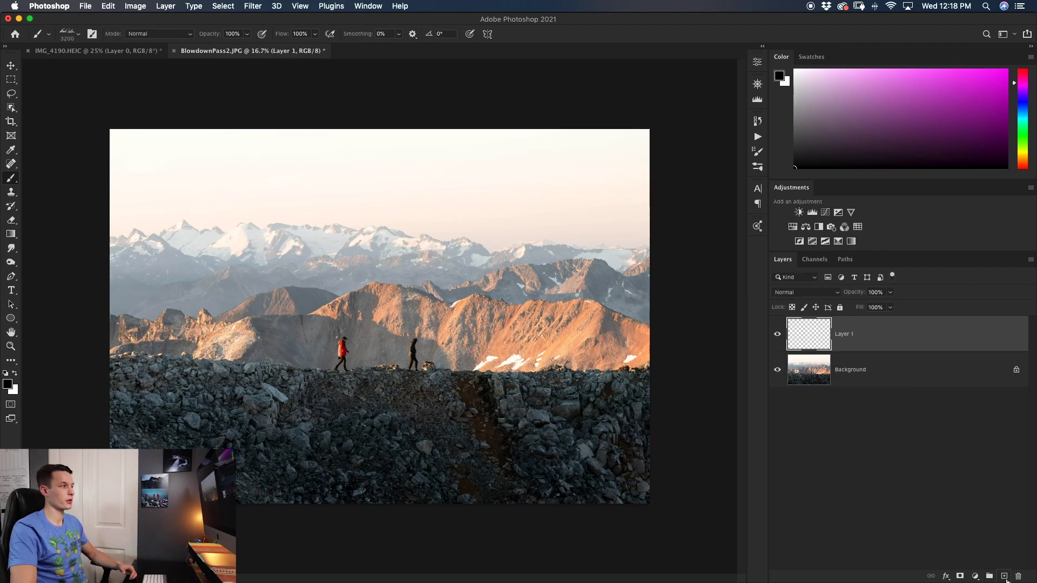
click(67, 39)
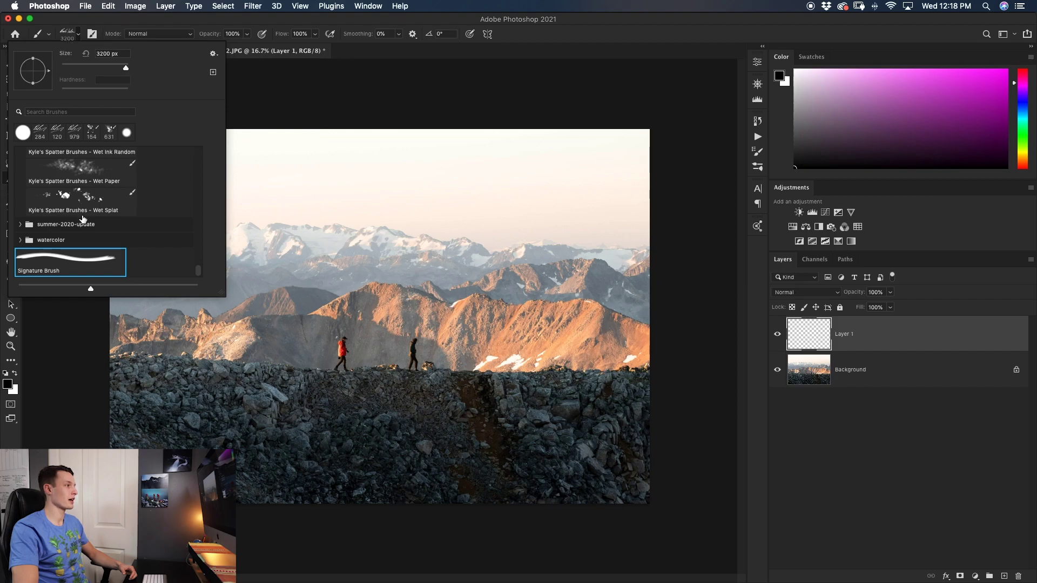
click(54, 270)
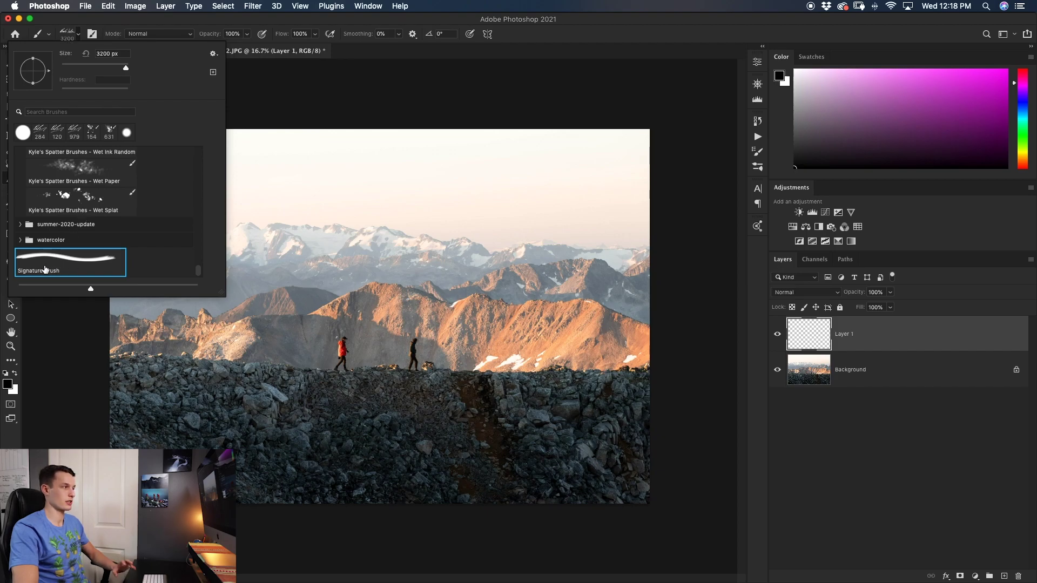
click(602, 302)
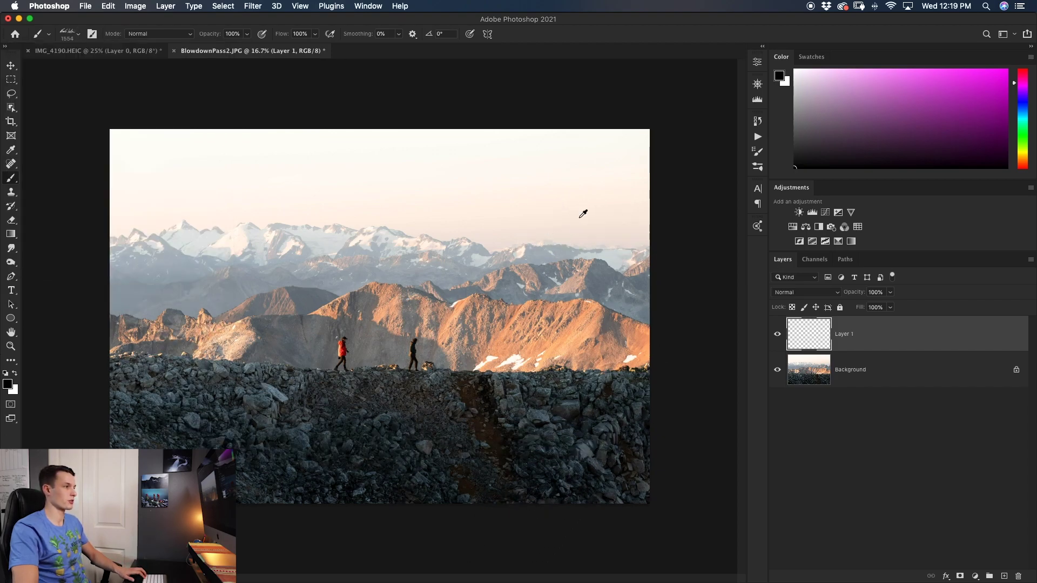
drag(567, 186, 540, 186)
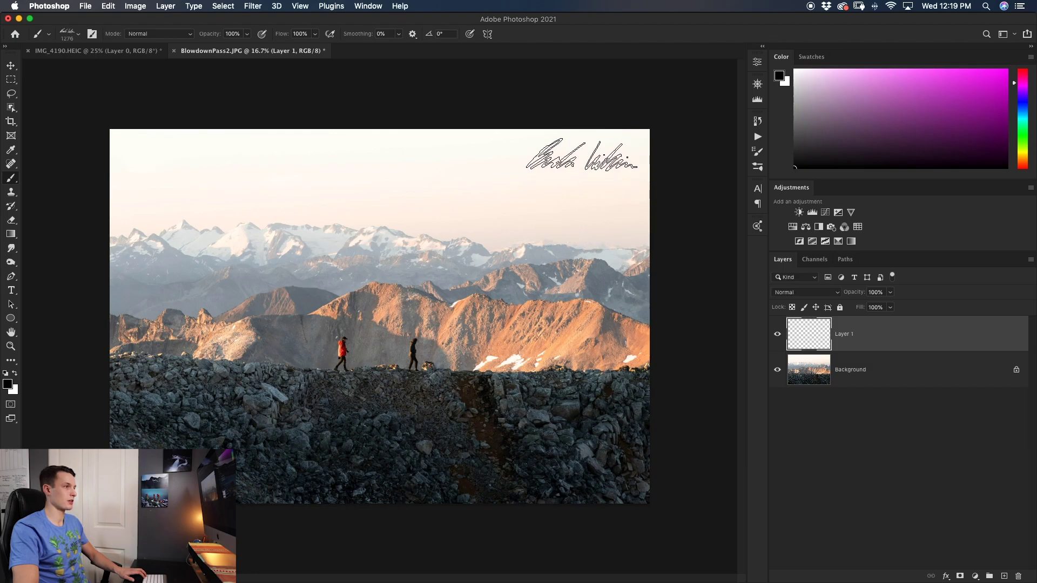
click(583, 155)
key(super+z)
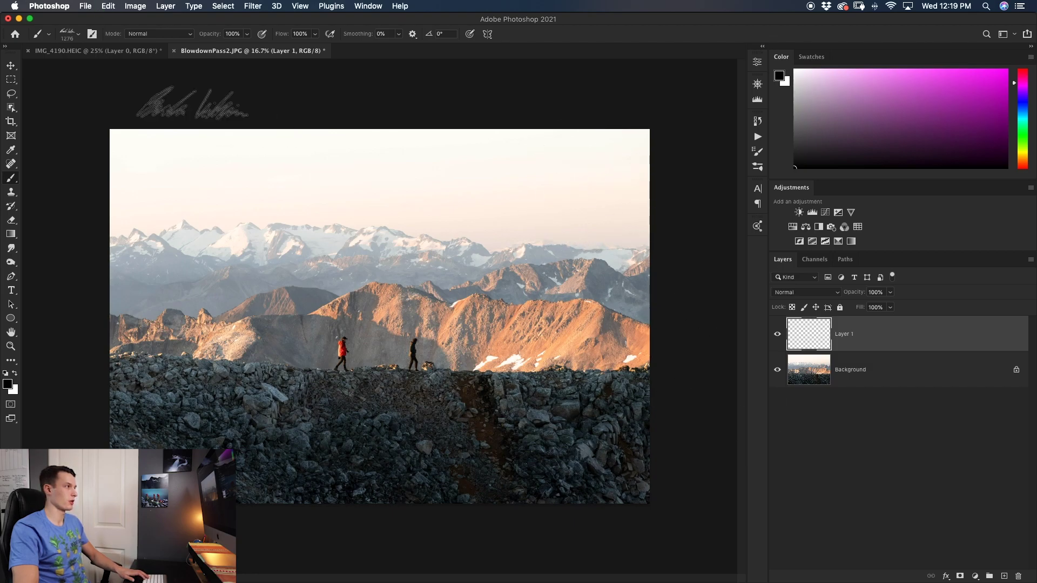
Step: Set the foreground colour to white
click(7, 383)
drag(139, 197, 132, 99)
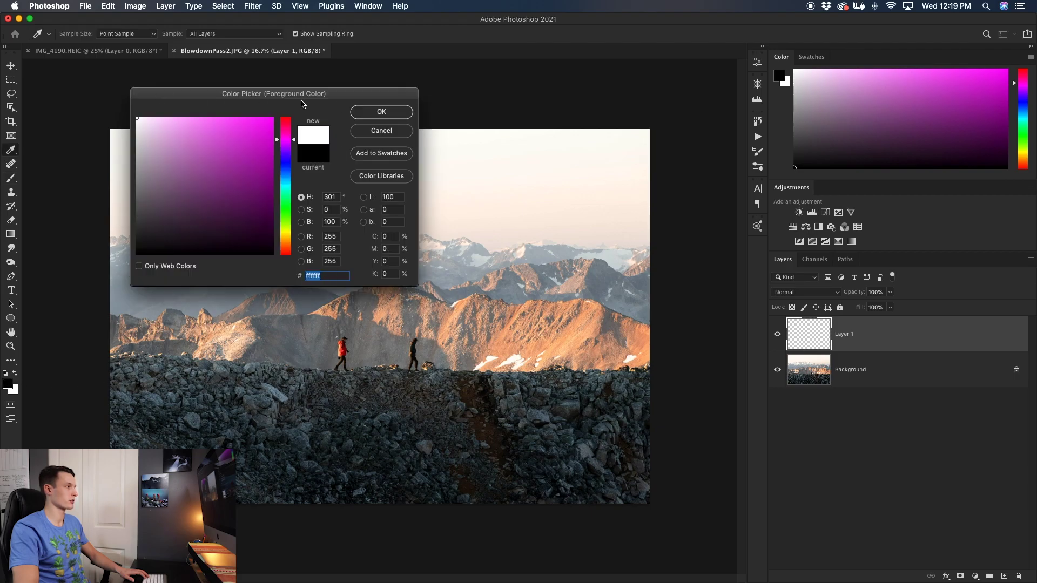
click(382, 112)
Step: Stamp a ~500 px white signature at the photo's bottom right, then return to IMG_4190.HEIC
drag(530, 455, 539, 455)
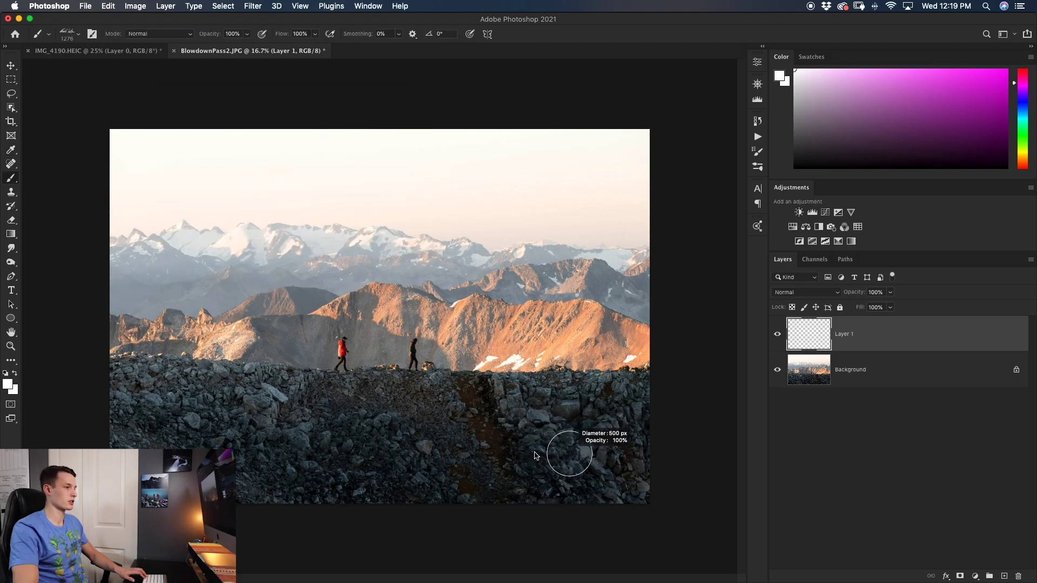
click(610, 480)
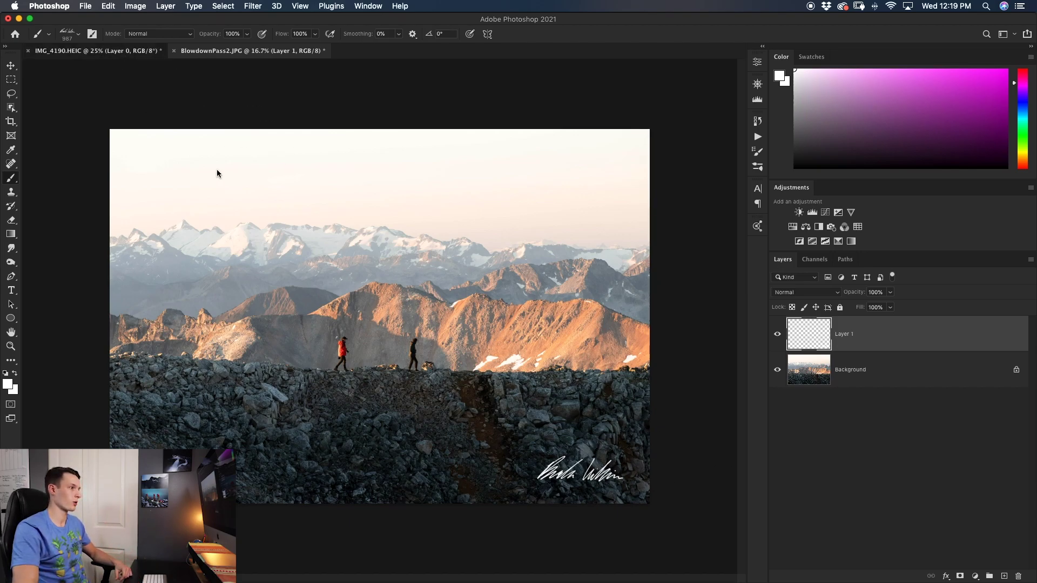
key(ctrl+Tab)
click(907, 431)
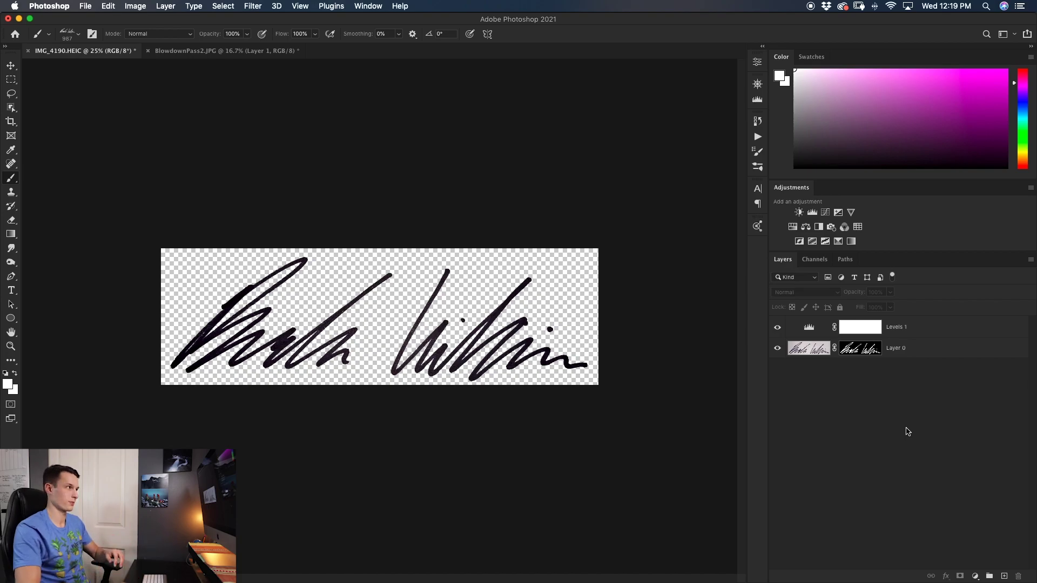
Step: Save the signature to the Desktop as the transparent PNG SignatureWatermark.png
click(88, 6)
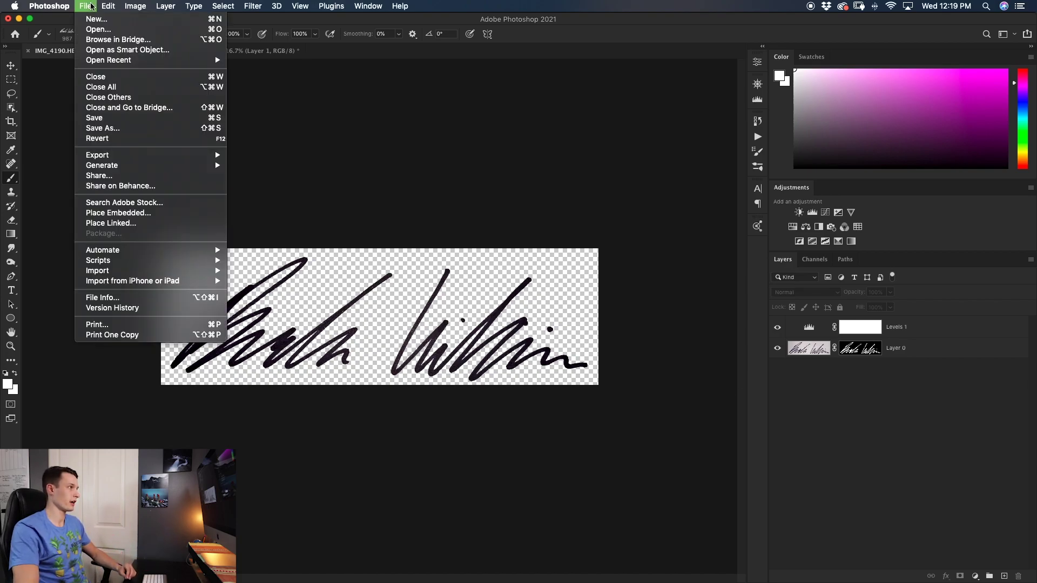
click(102, 128)
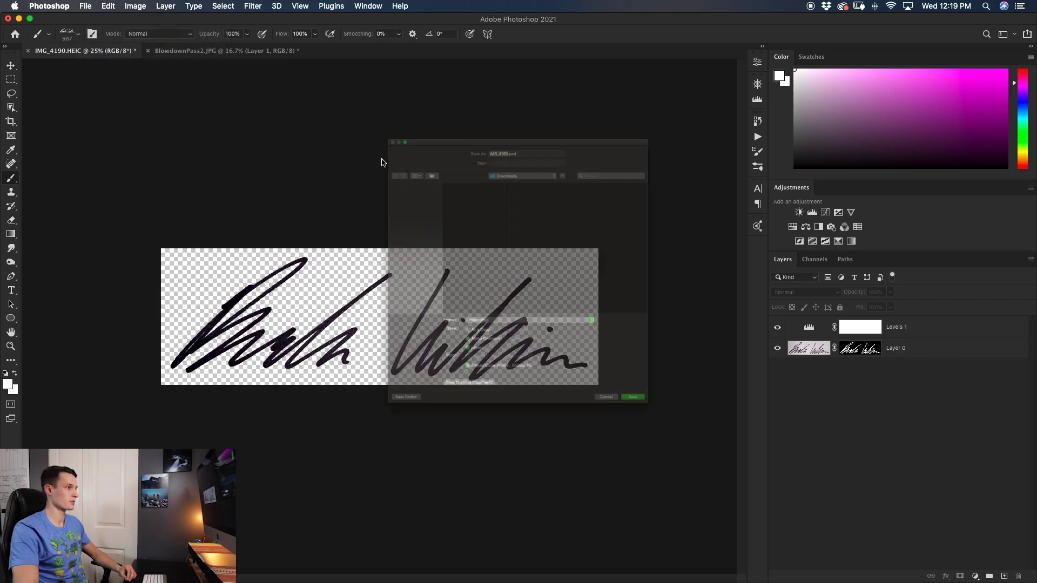
key(BackSpace)
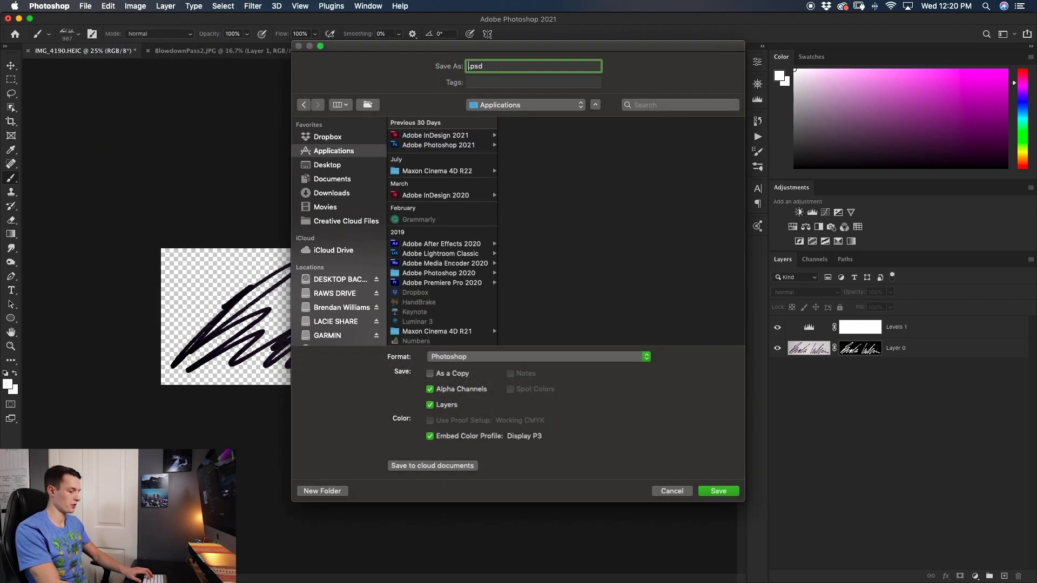
text(SignatureWater)
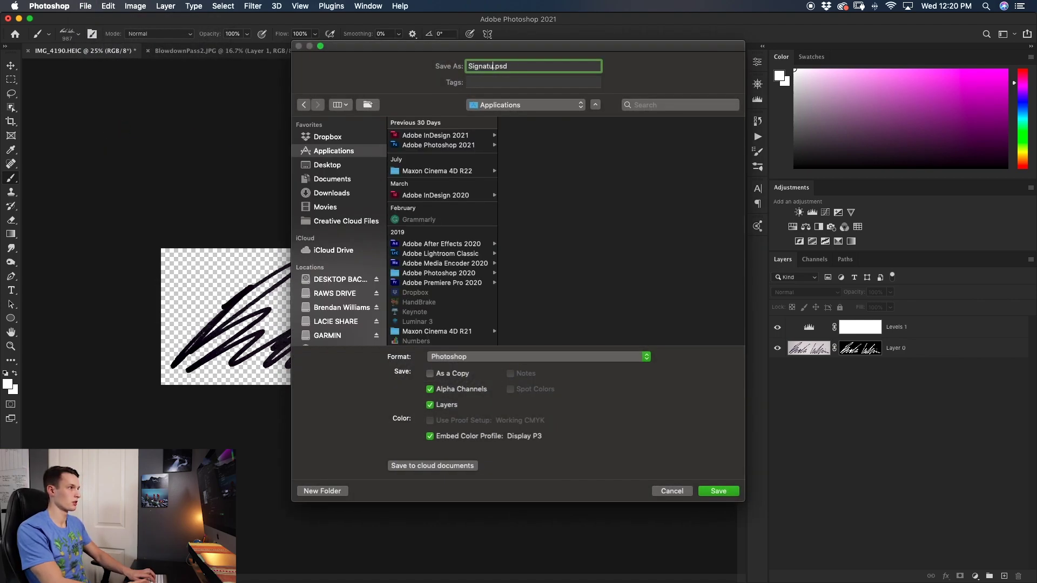
text(mark)
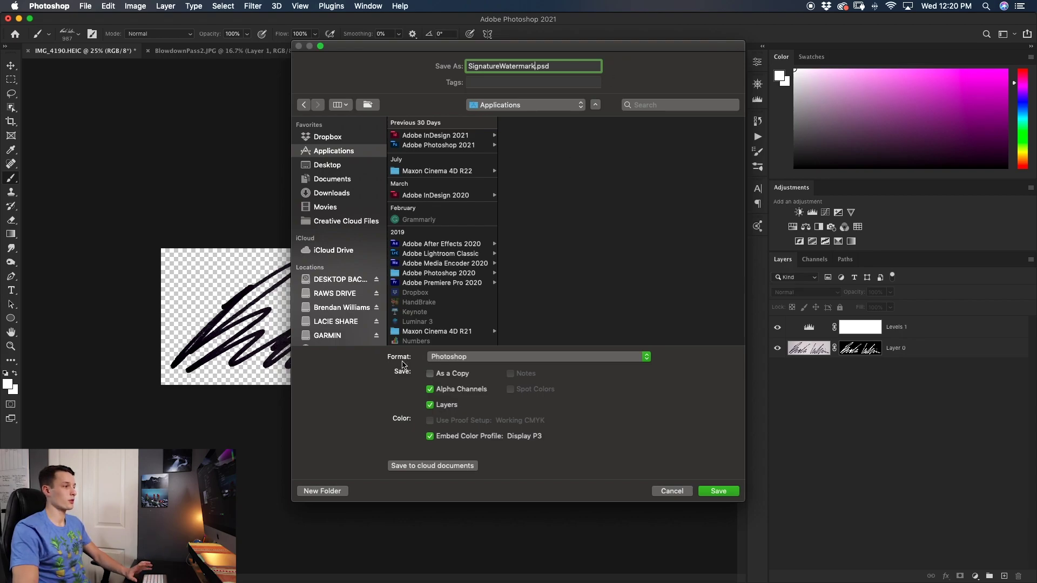
click(447, 358)
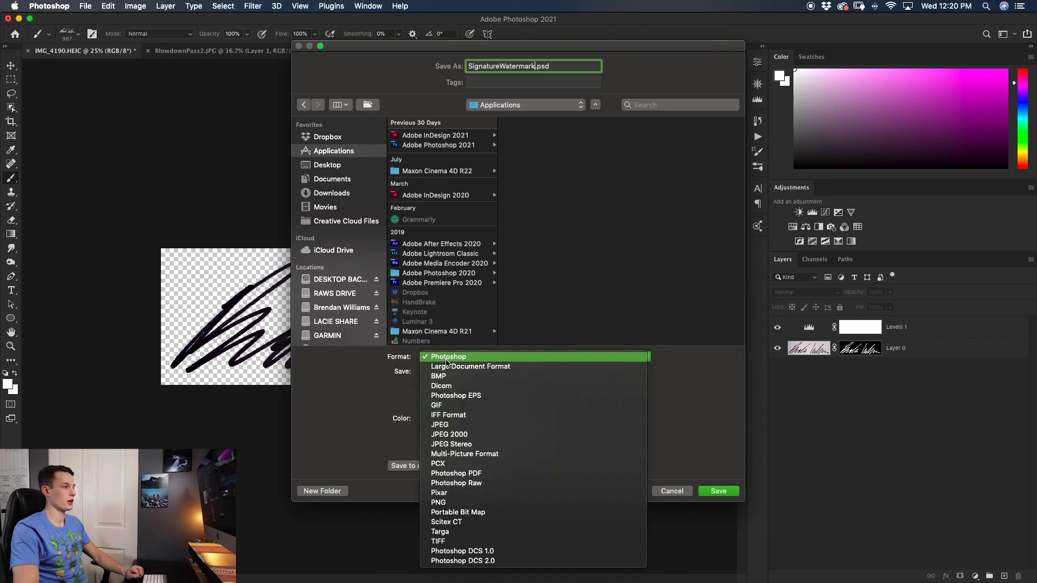
click(459, 503)
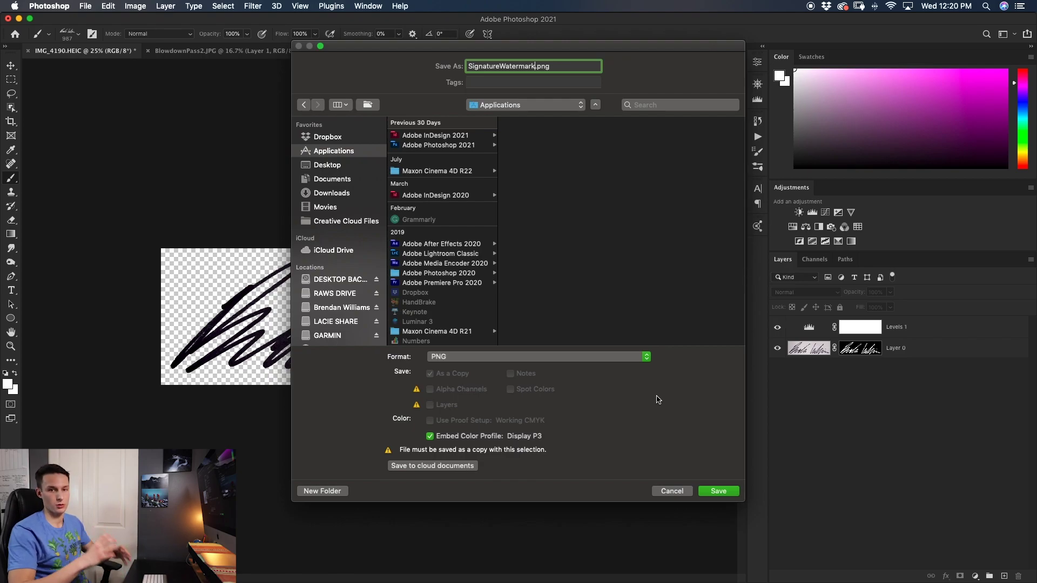
click(330, 168)
click(723, 491)
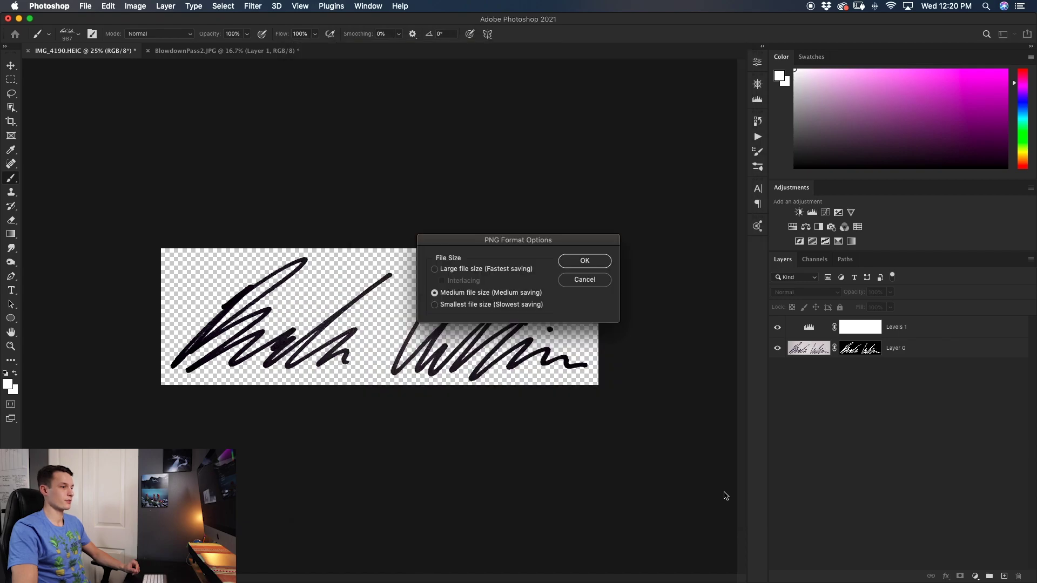
click(585, 261)
key(ctrl+Tab)
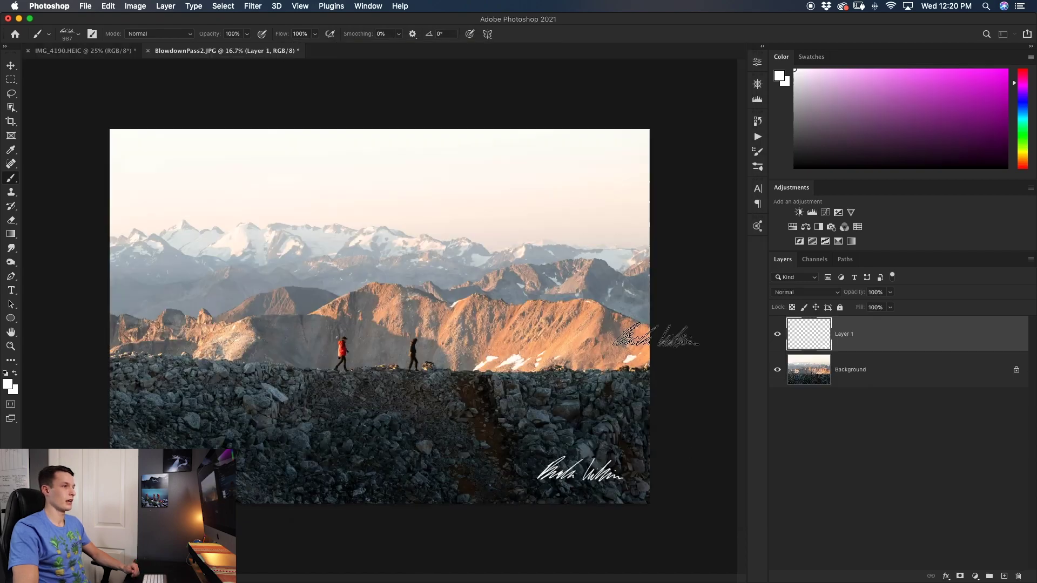
key(F11)
Step: Move SignatureWatermark.png to the desktop centre and delete the old signature layer from the mountain photo
drag(811, 272, 558, 316)
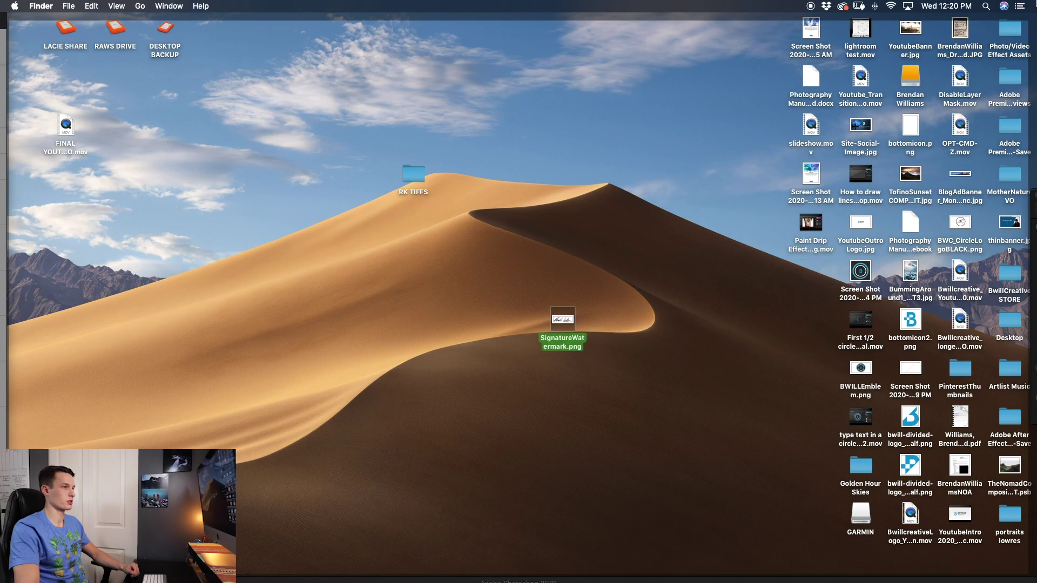
key(F11)
key(BackSpace)
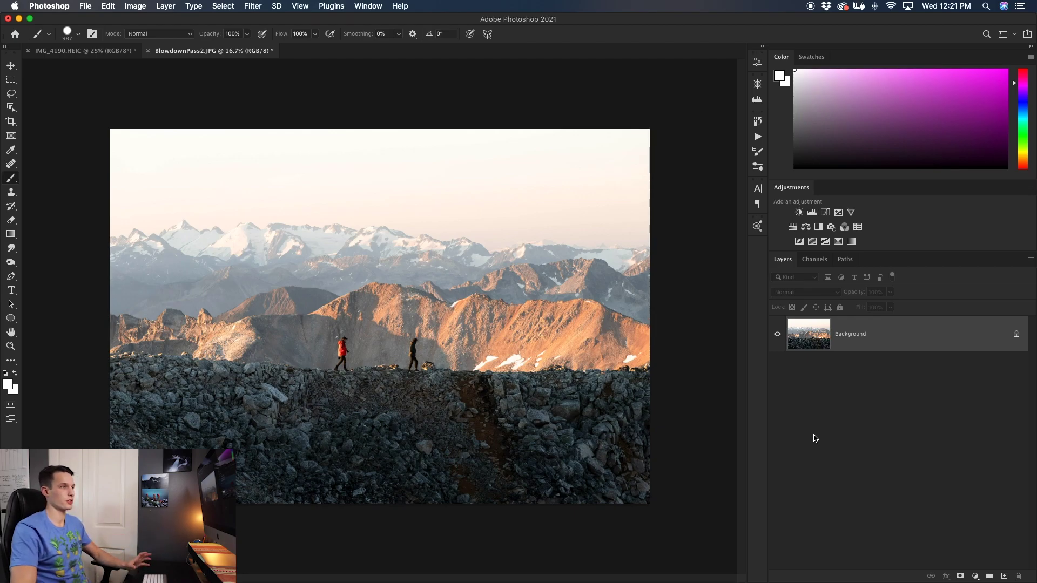
Step: Place SignatureWatermark.png into the mountain photo, scaled to 12.97% in the upper-right sky
key(F11)
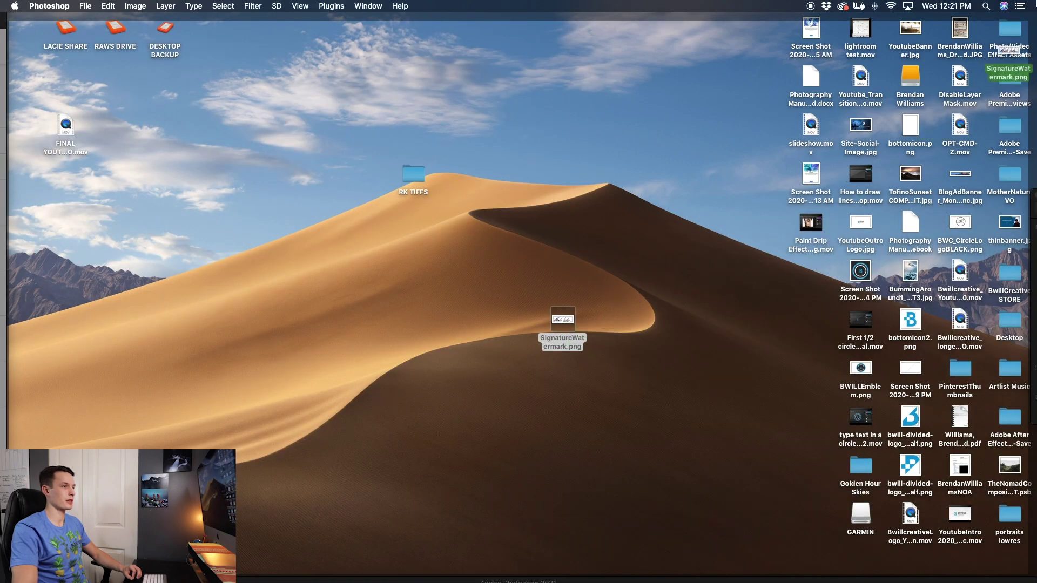
key(F11)
drag(562, 322, 407, 384)
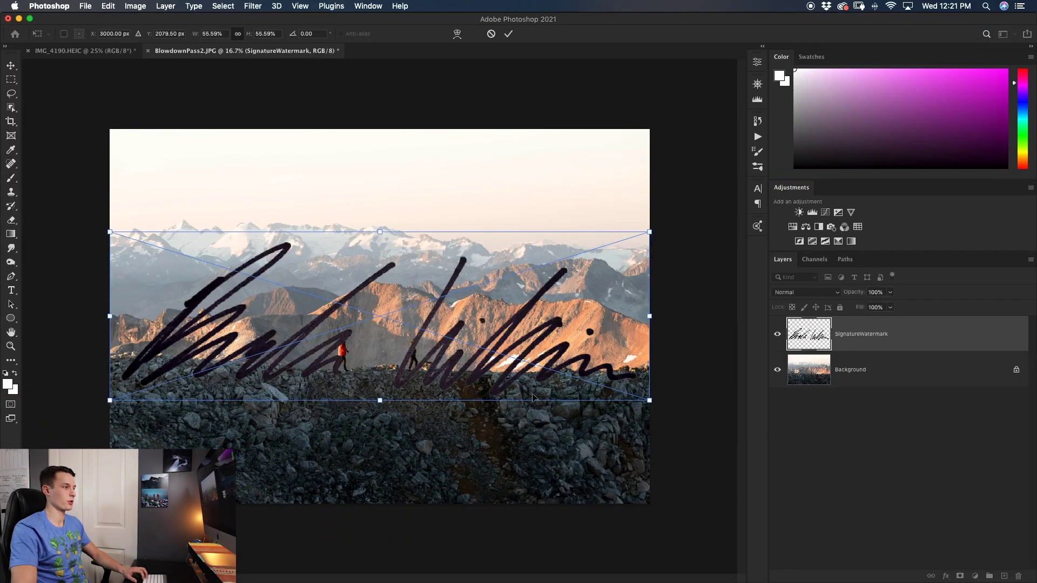
mouse_move(649, 400)
mouse_down()
mouse_move(486, 362)
mouse_move(372, 313)
mouse_move(595, 469)
mouse_move(481, 426)
mouse_up()
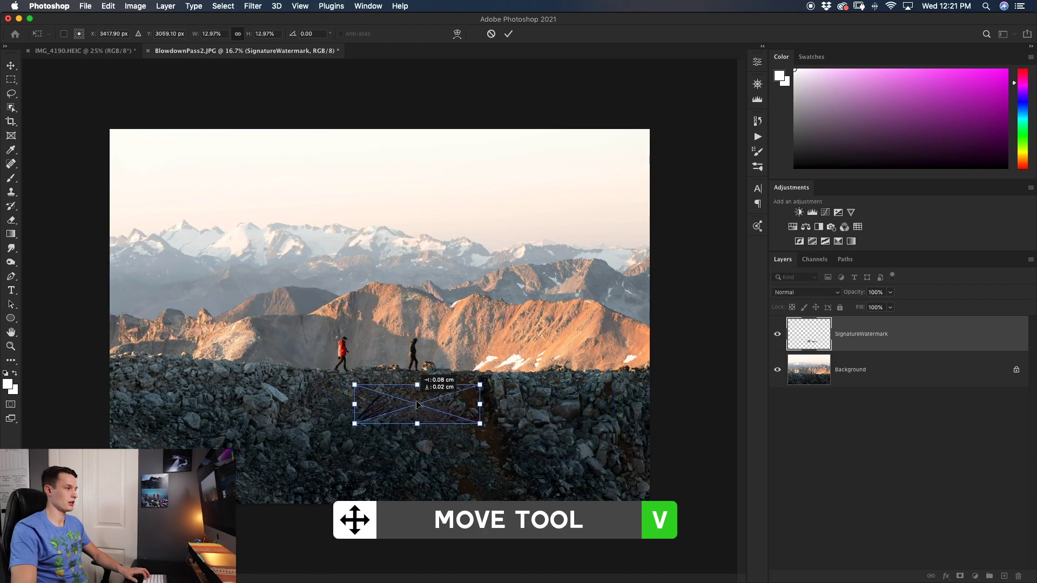
mouse_move(409, 401)
mouse_down()
mouse_move(571, 139)
mouse_move(569, 168)
mouse_up()
click(508, 34)
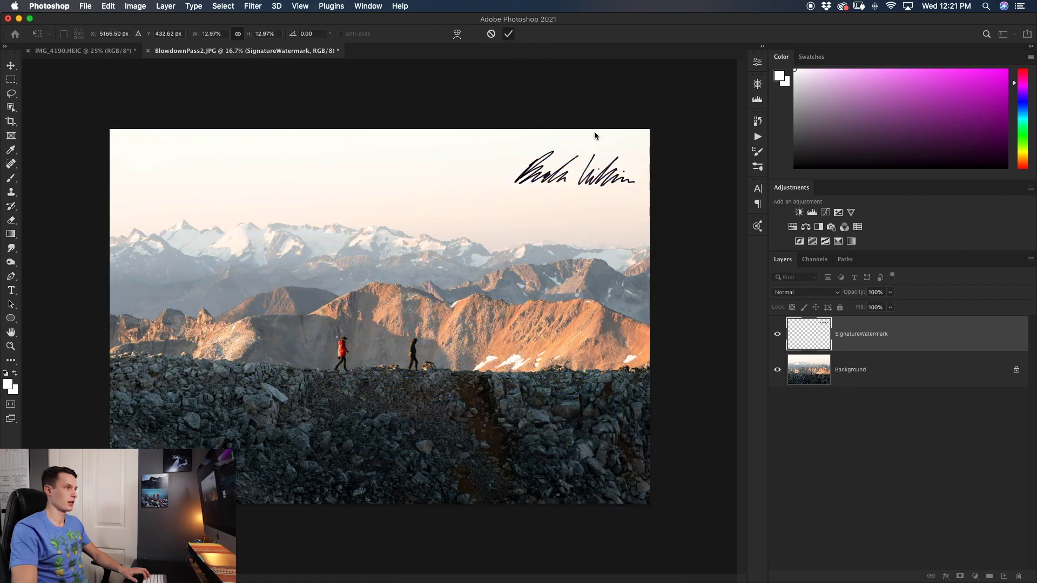
Step: Switch to the brush and check the IMG_4190.HEIC signature document before returning to BlowdownPass2.JPG
key(b)
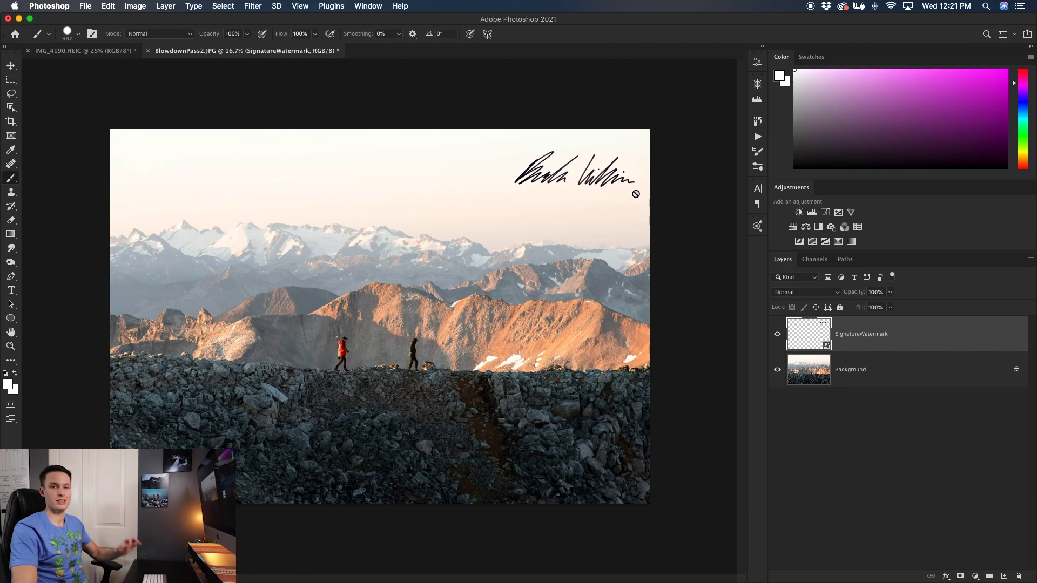
click(114, 53)
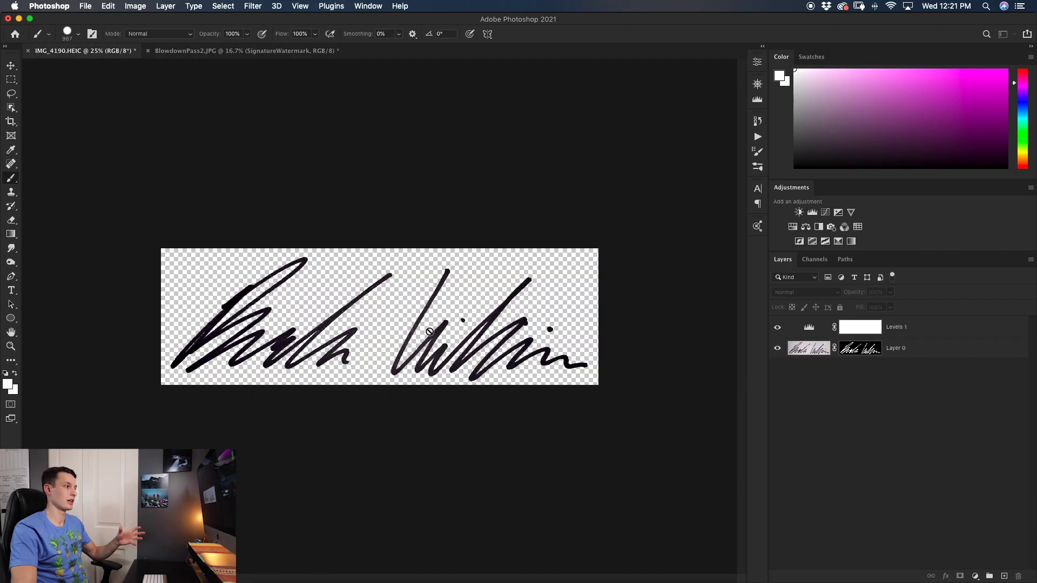
click(284, 51)
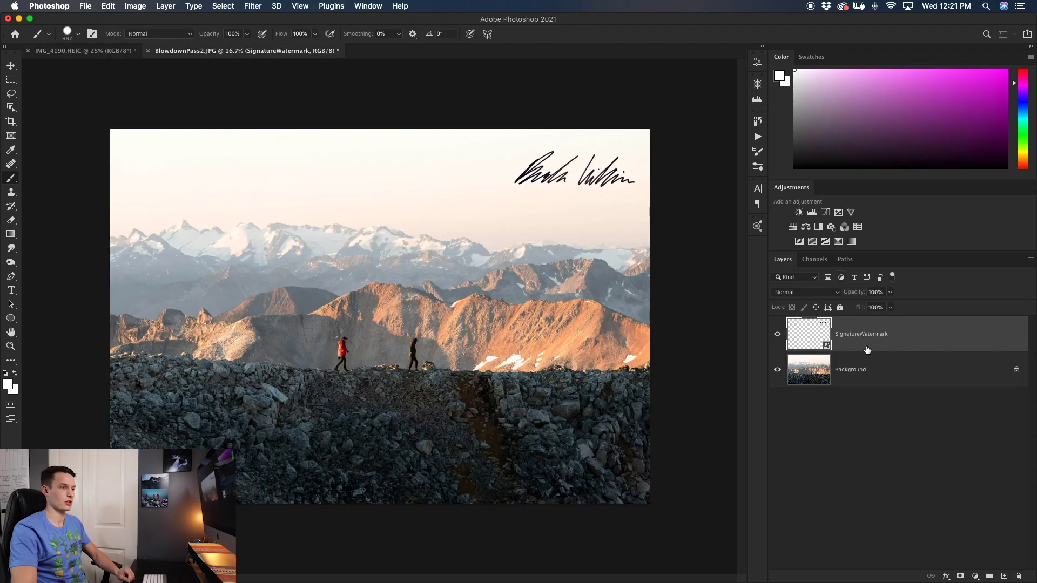
Step: Give the SignatureWatermark layer a near-black Color Overlay effect
double_click(925, 342)
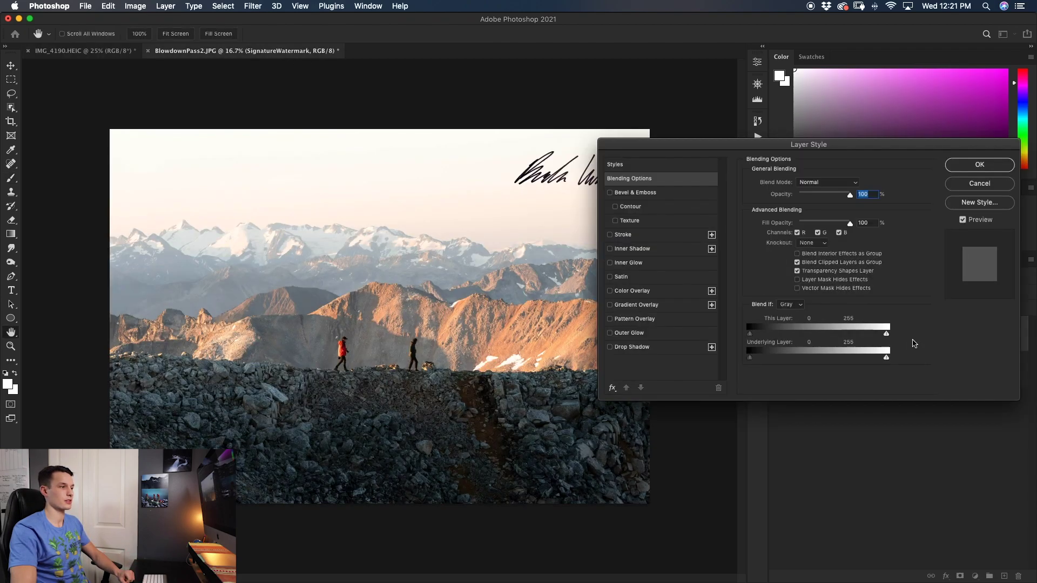
drag(790, 142, 784, 221)
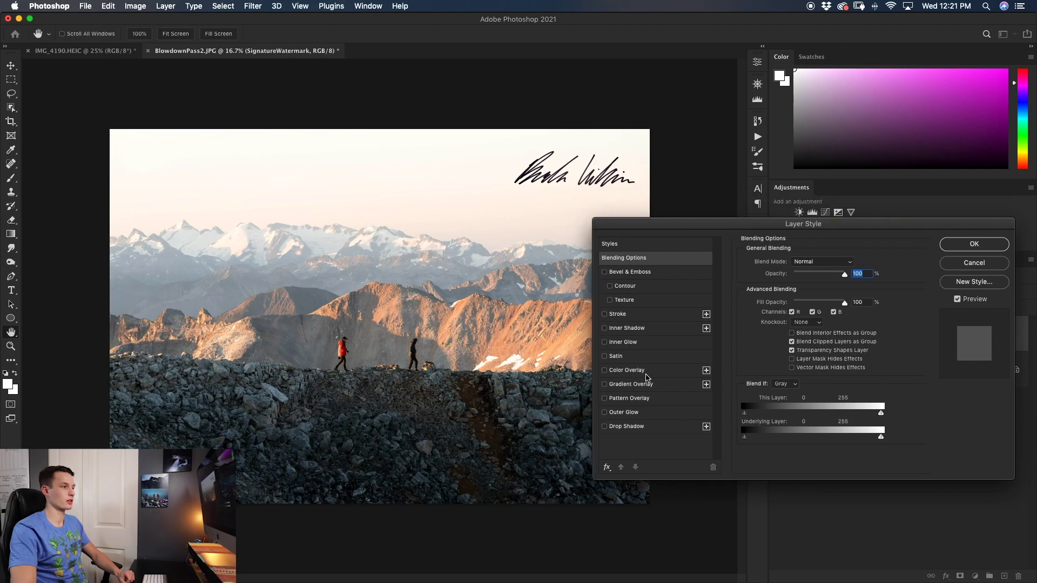
click(627, 371)
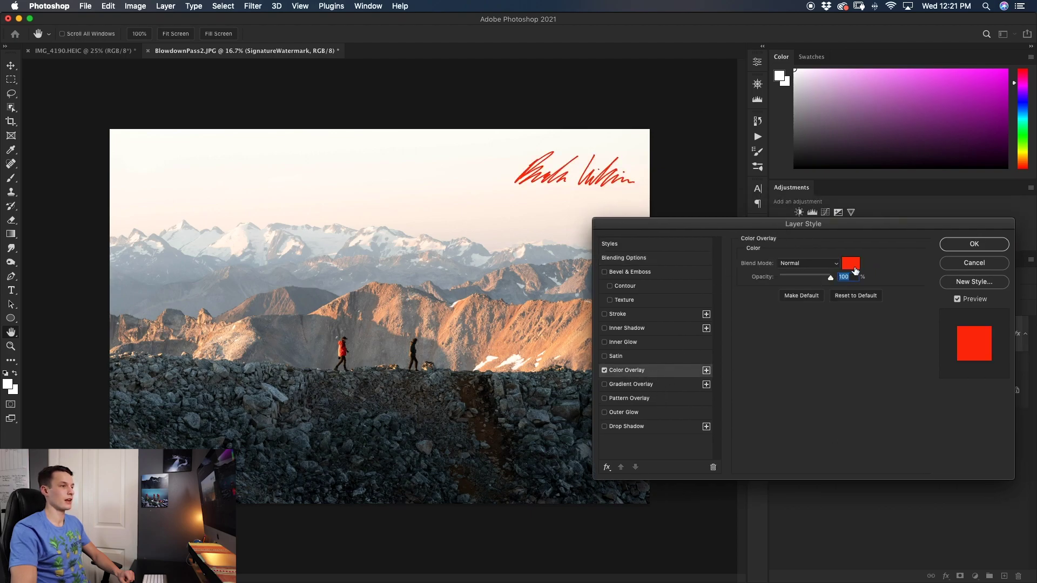
click(852, 263)
drag(173, 135, 242, 206)
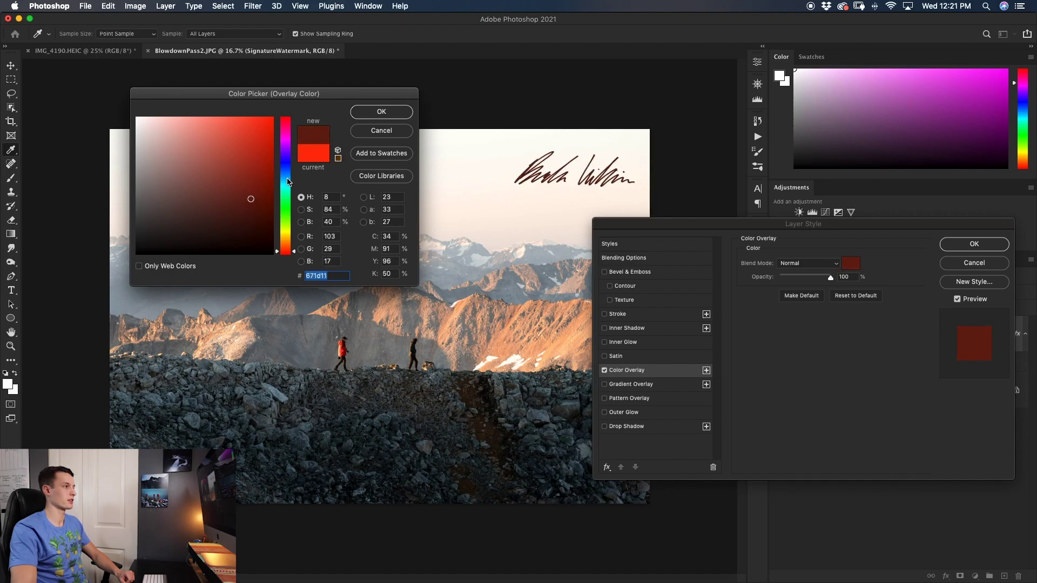
drag(288, 182, 232, 254)
key(Return)
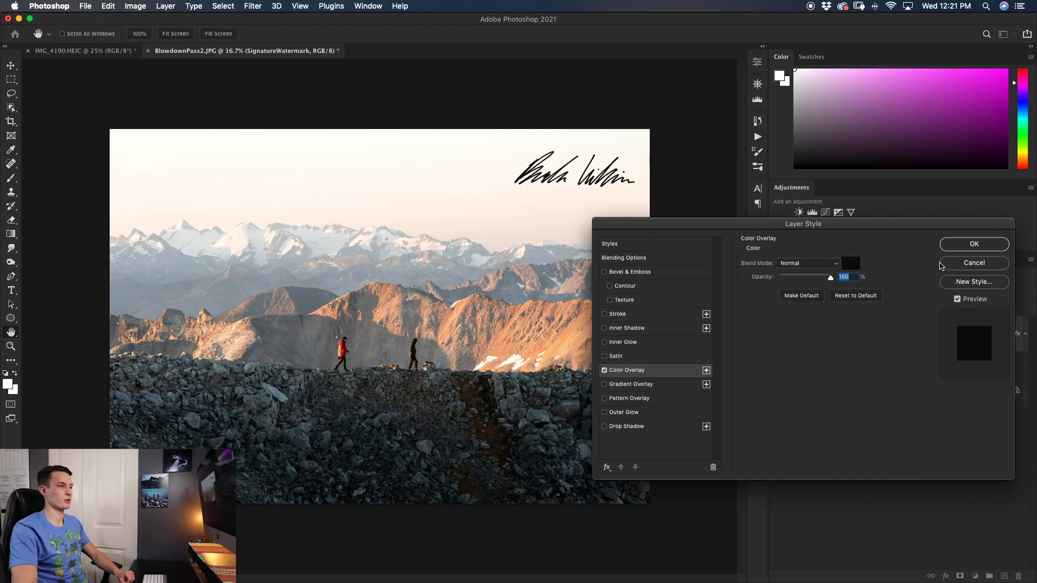
click(970, 247)
Step: Shrink the signature to 8.85% and nudge it further into the top-right corner
key(v)
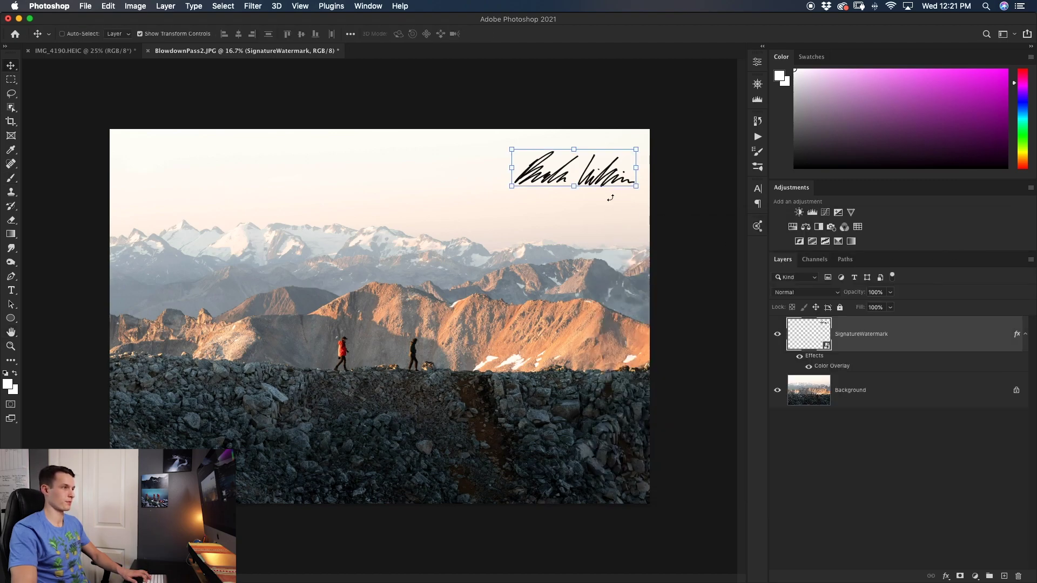
drag(637, 187, 597, 175)
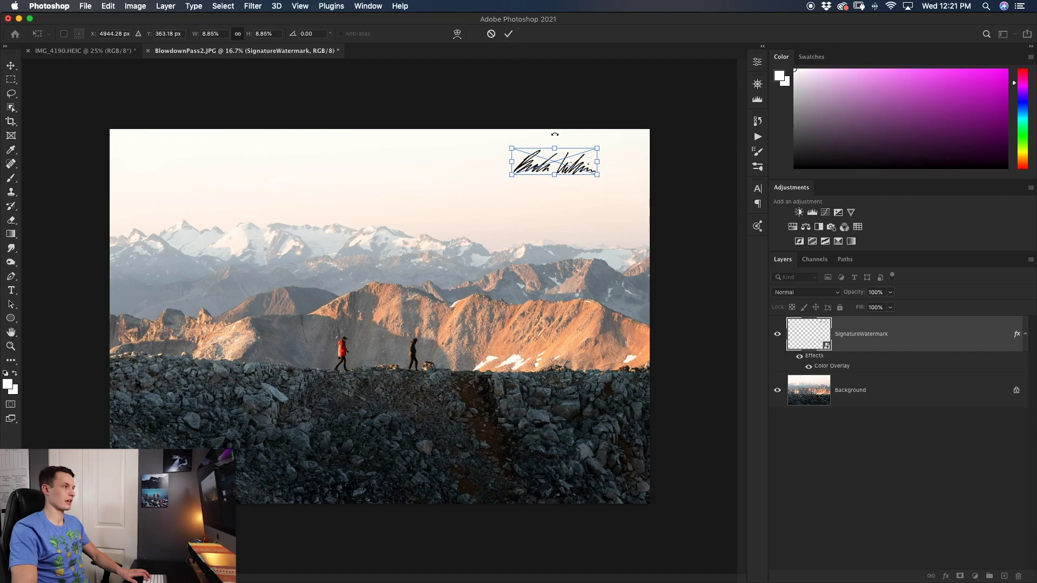
click(508, 34)
drag(582, 214, 615, 212)
click(896, 443)
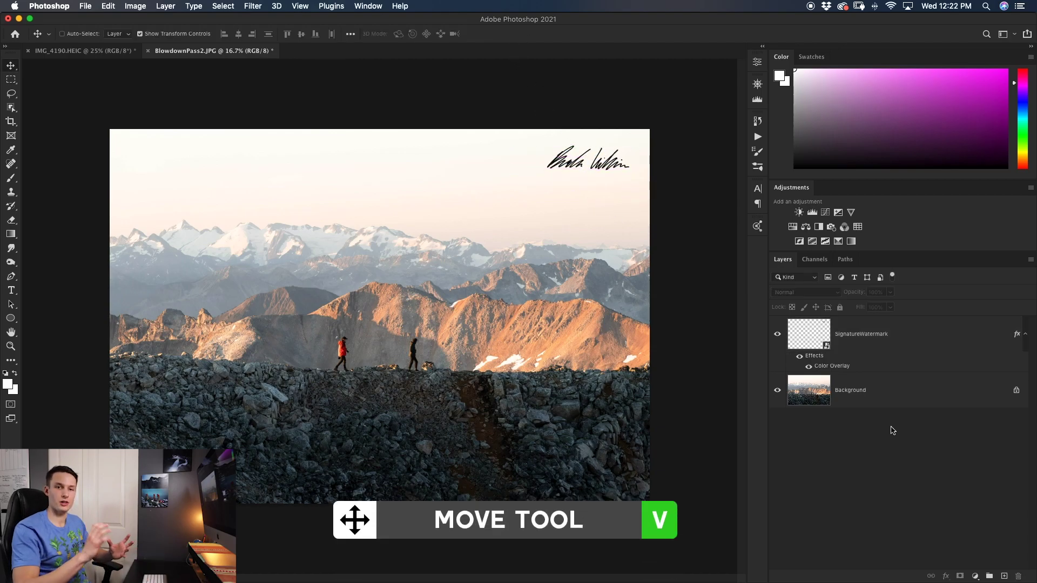